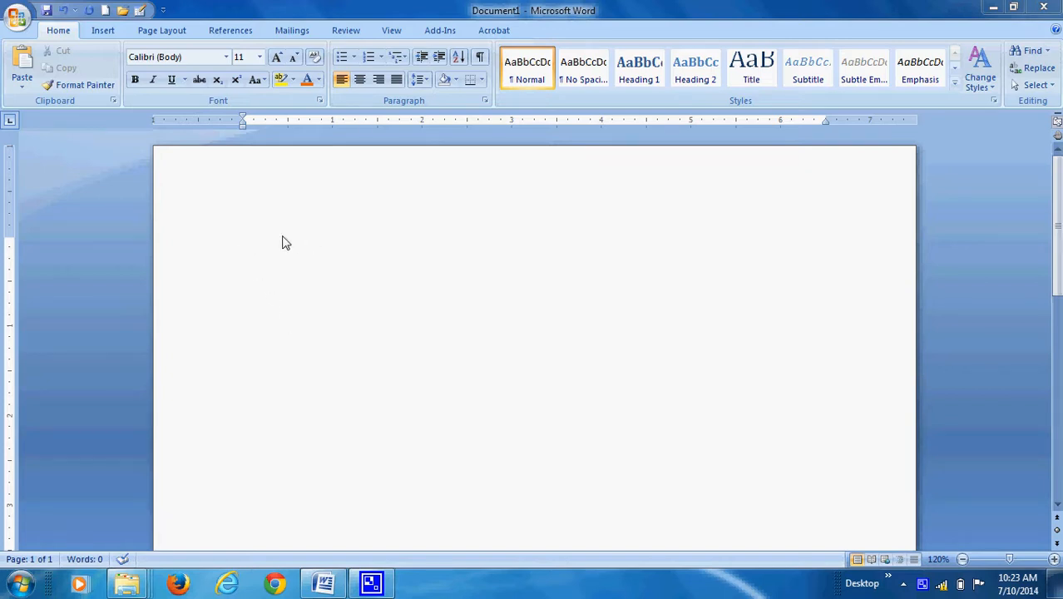
Enter the heading text "About me" on the first line of the blank document.
click(237, 242)
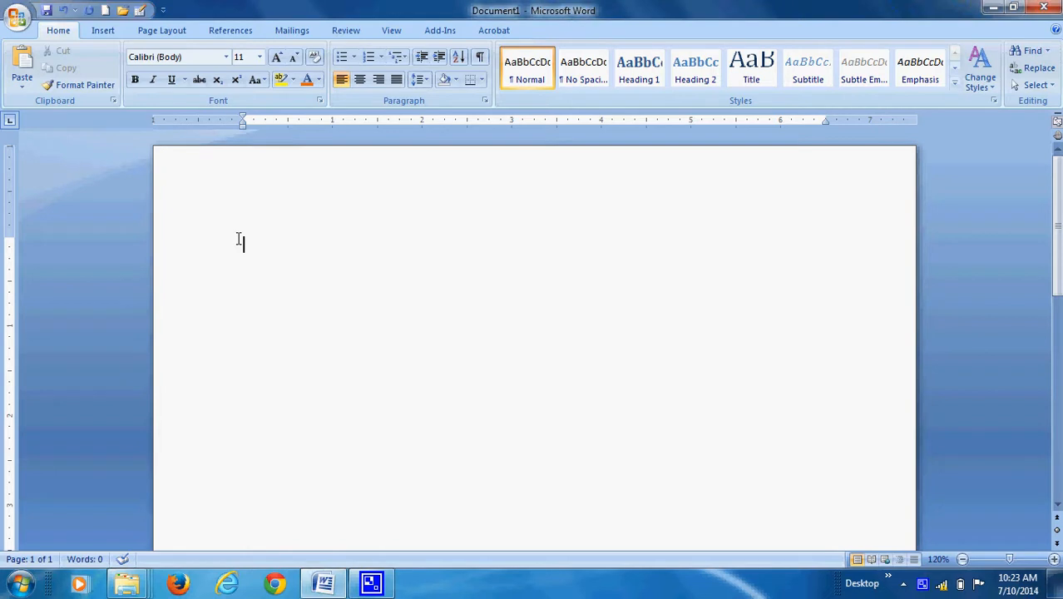
text(About me)
Set the font of the "About me" heading to Algerian.
drag(305, 246, 250, 245)
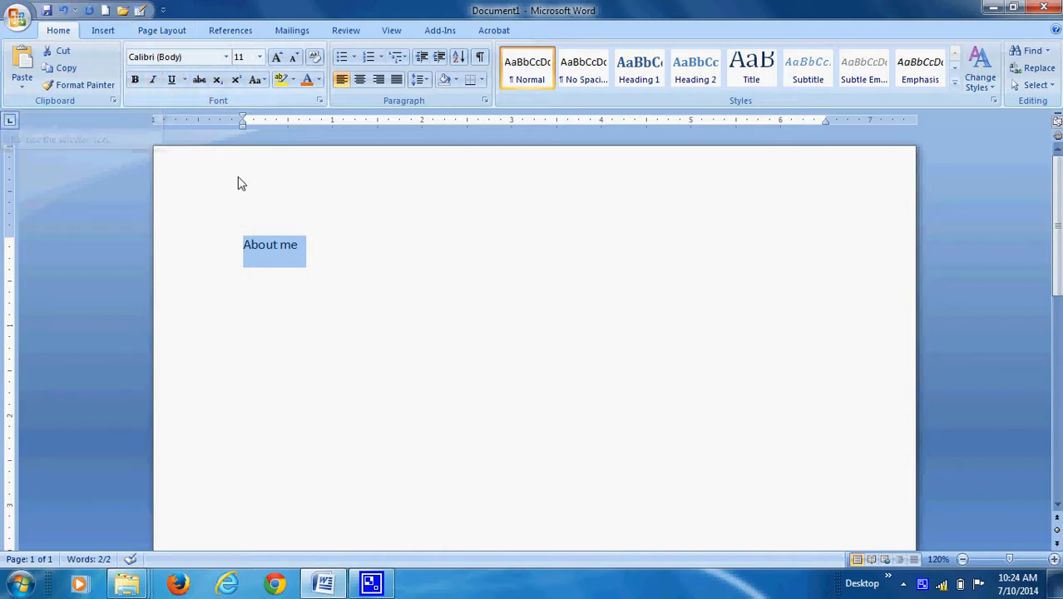
click(225, 58)
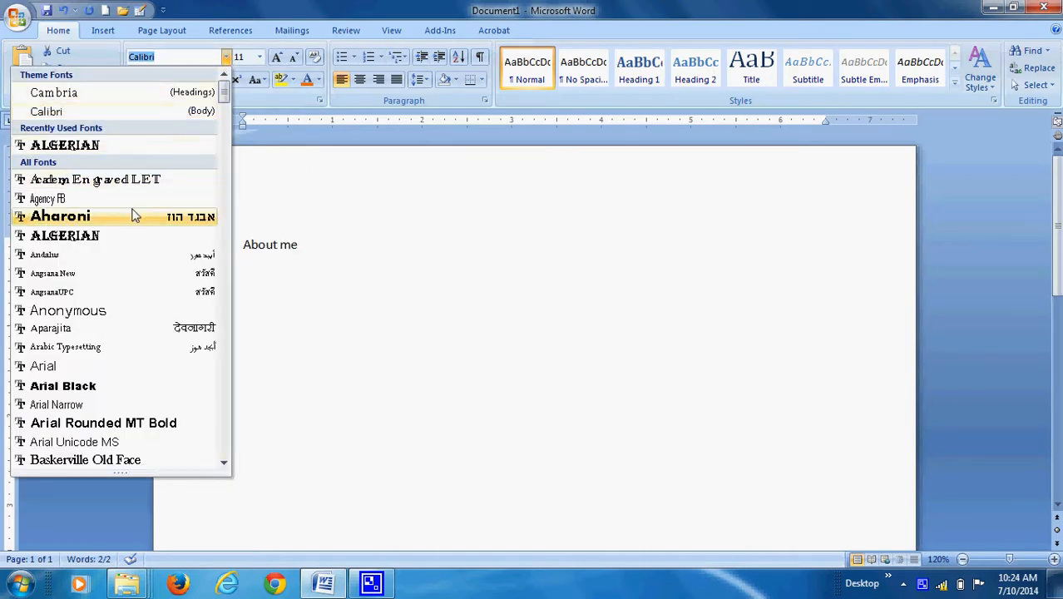
scroll(133, 234, down, 4)
scroll(133, 235, down, 13)
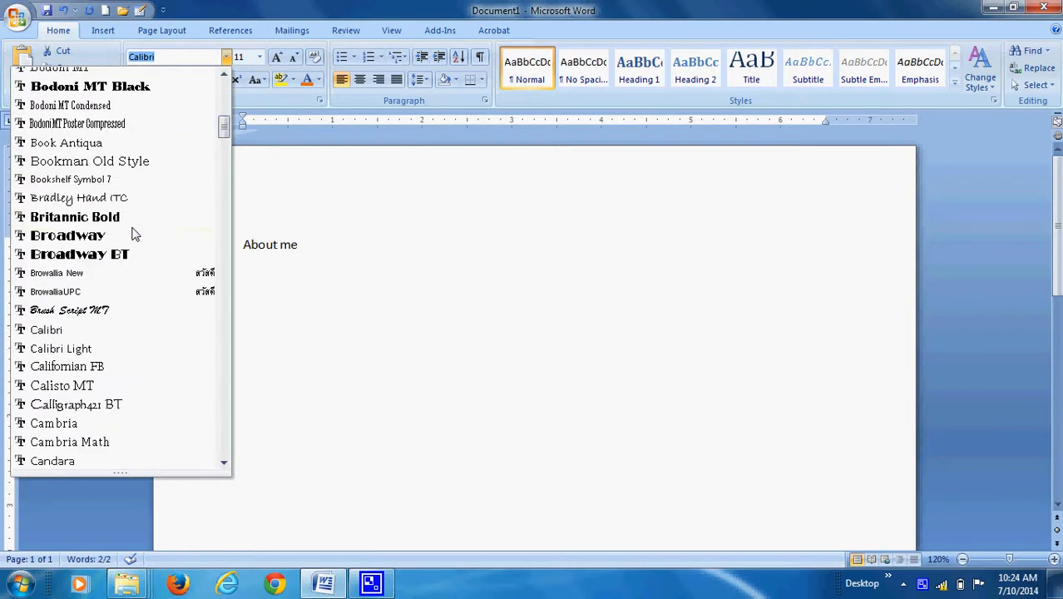
scroll(133, 235, up, 16)
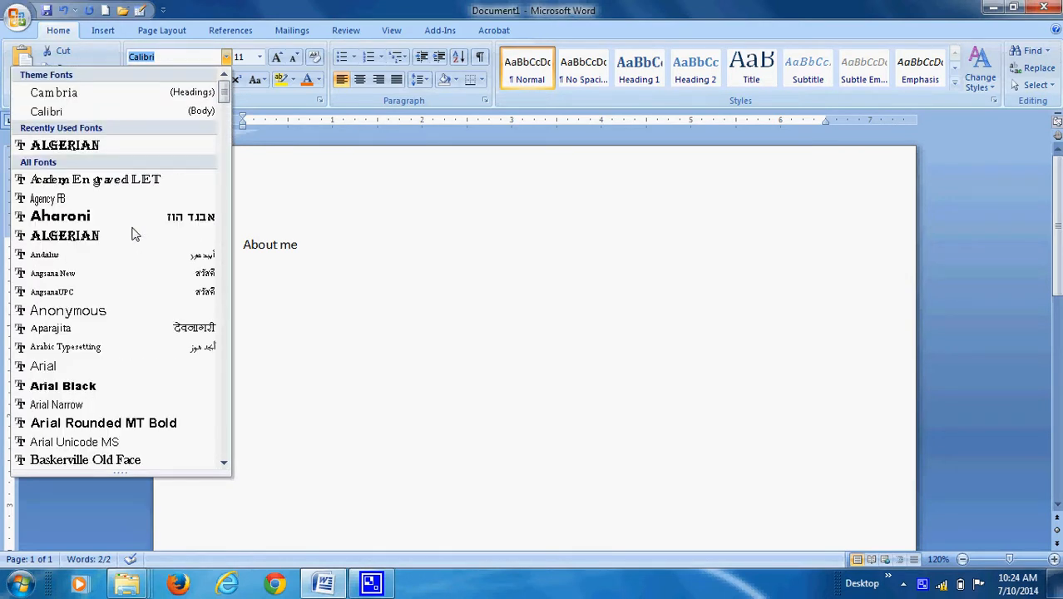
click(96, 146)
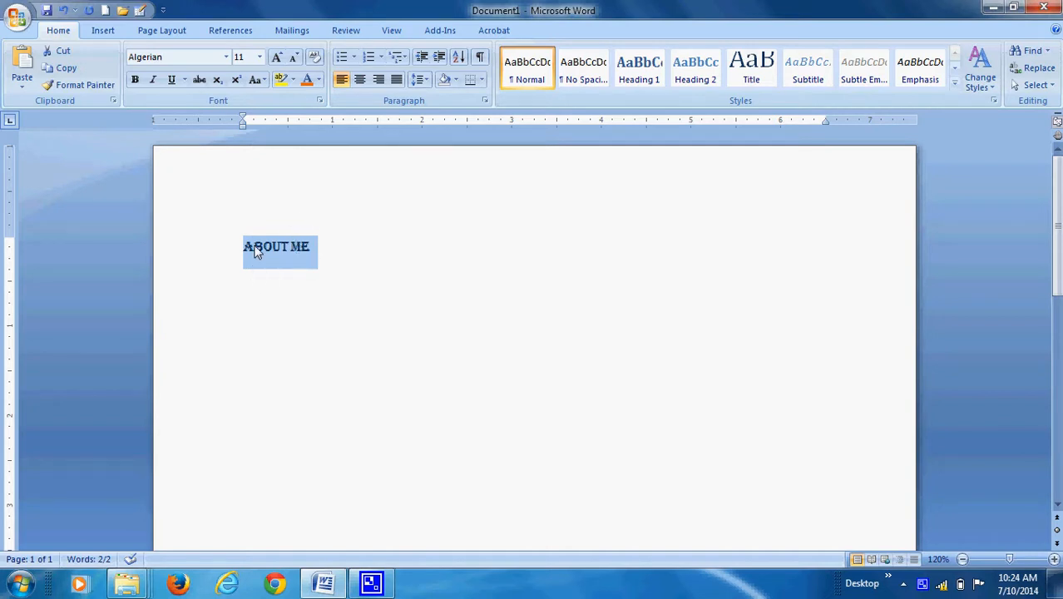
Set the heading's font size to 48 and its font colour to the standard red.
click(261, 58)
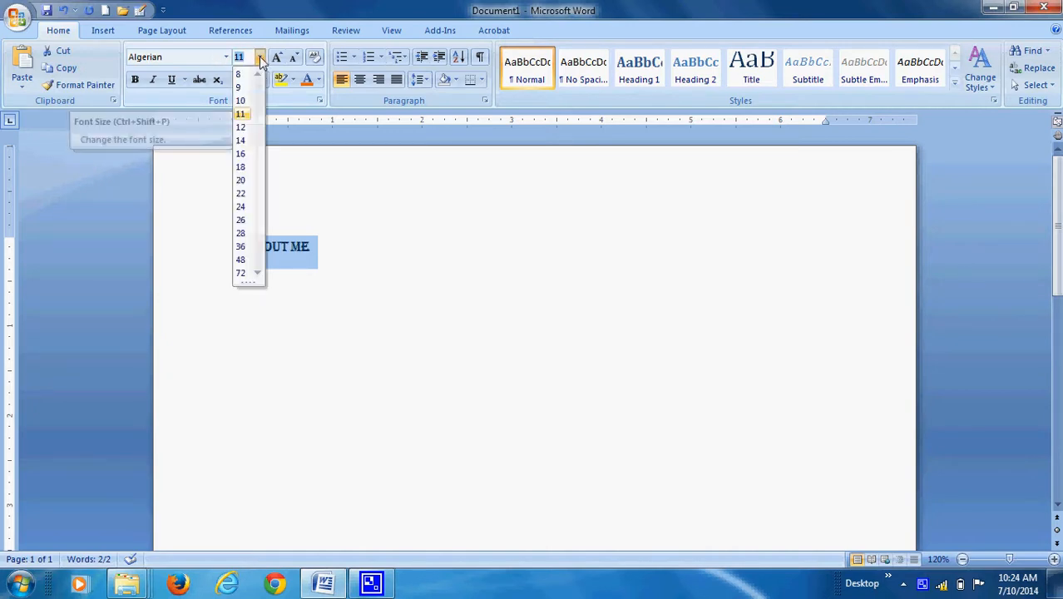
click(241, 260)
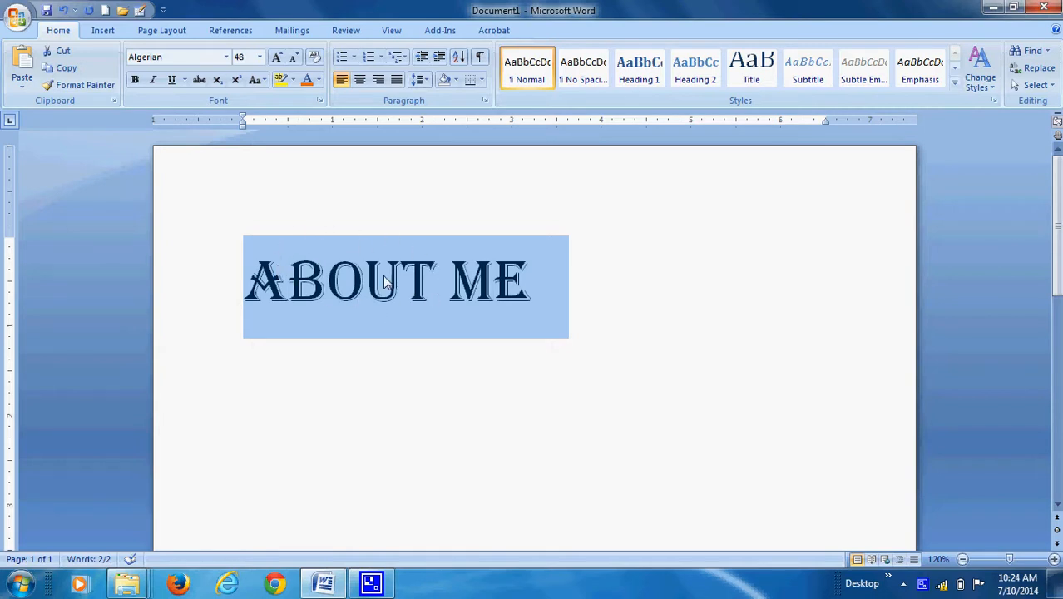
click(320, 81)
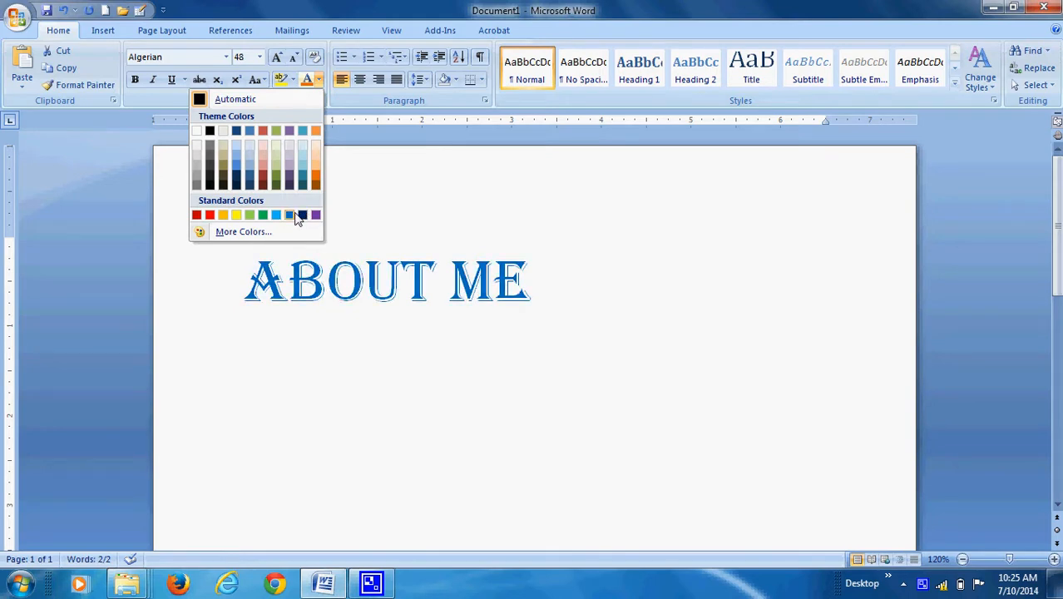
click(211, 216)
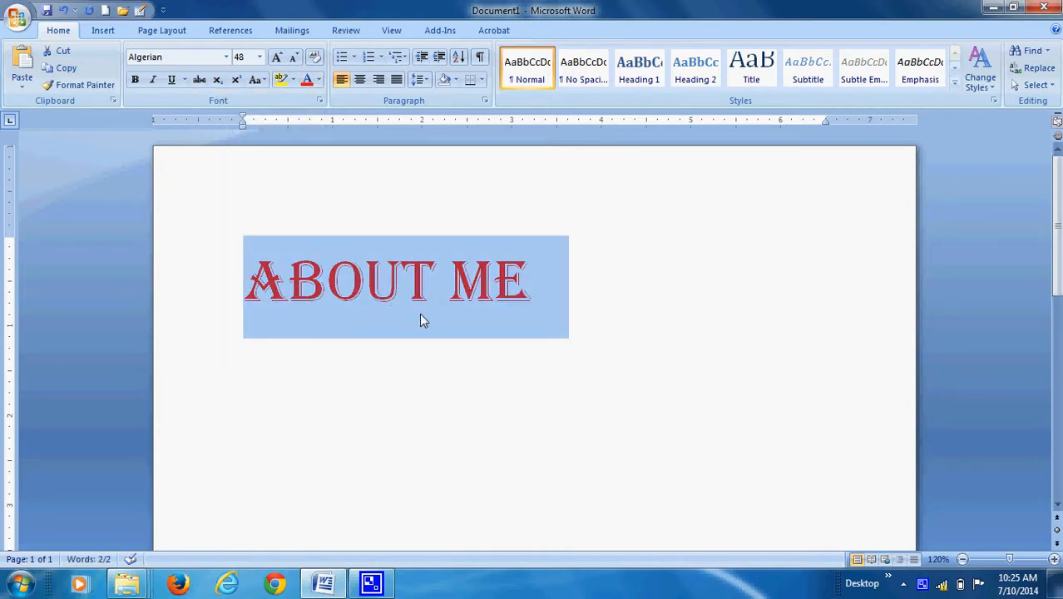
click(397, 319)
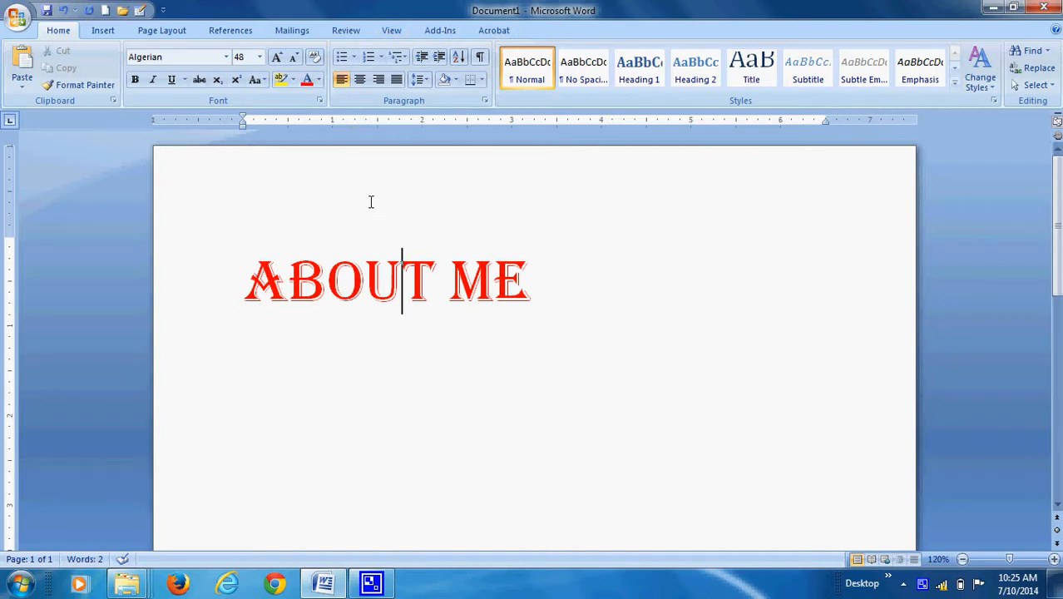
Centre the "About me" heading, try right alignment on it, and return it to centre alignment.
click(548, 281)
triple_click(516, 280)
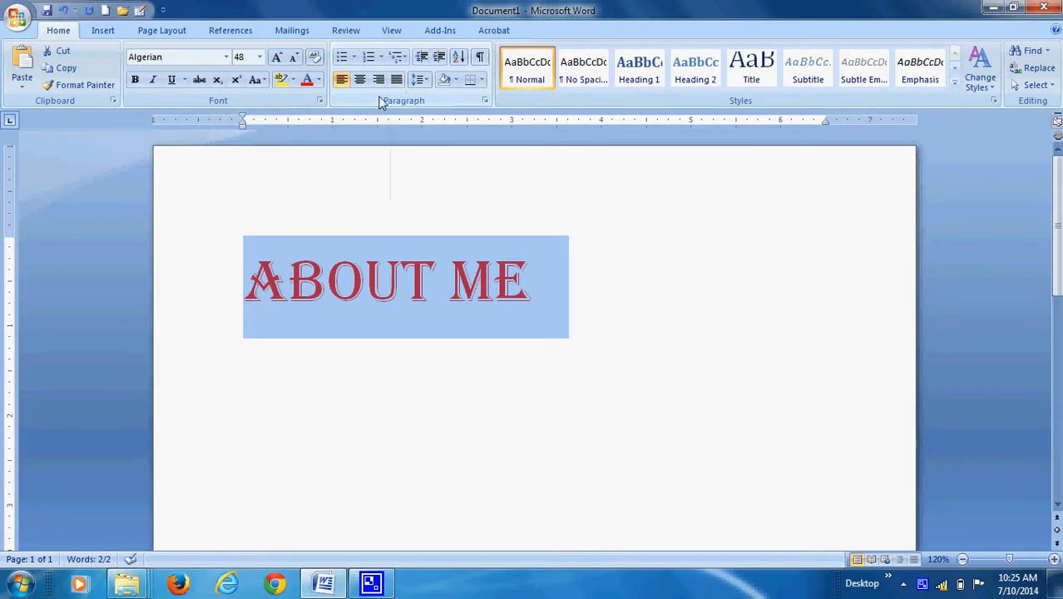
click(359, 79)
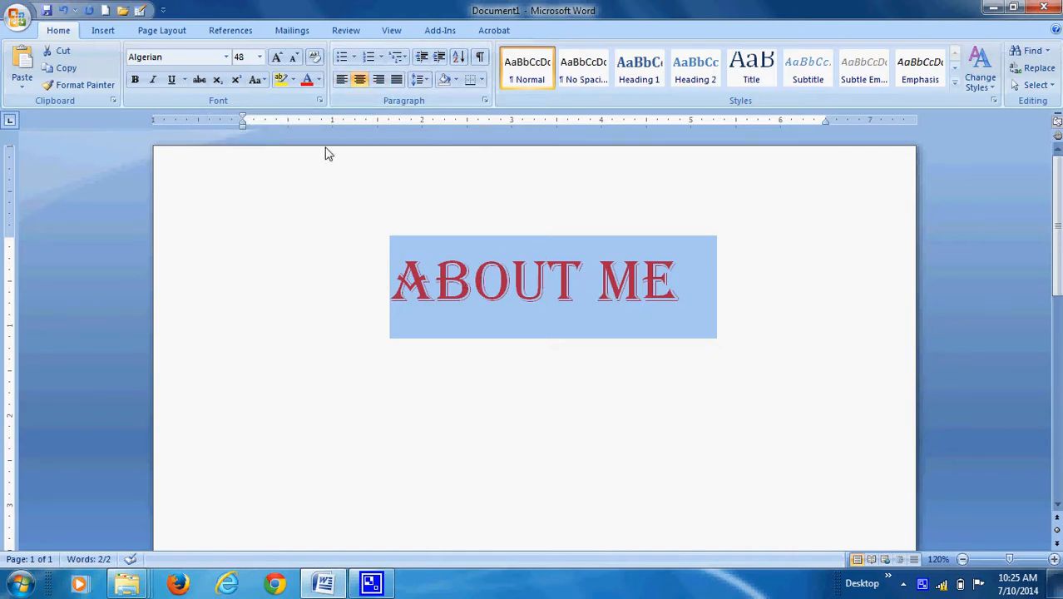
click(379, 79)
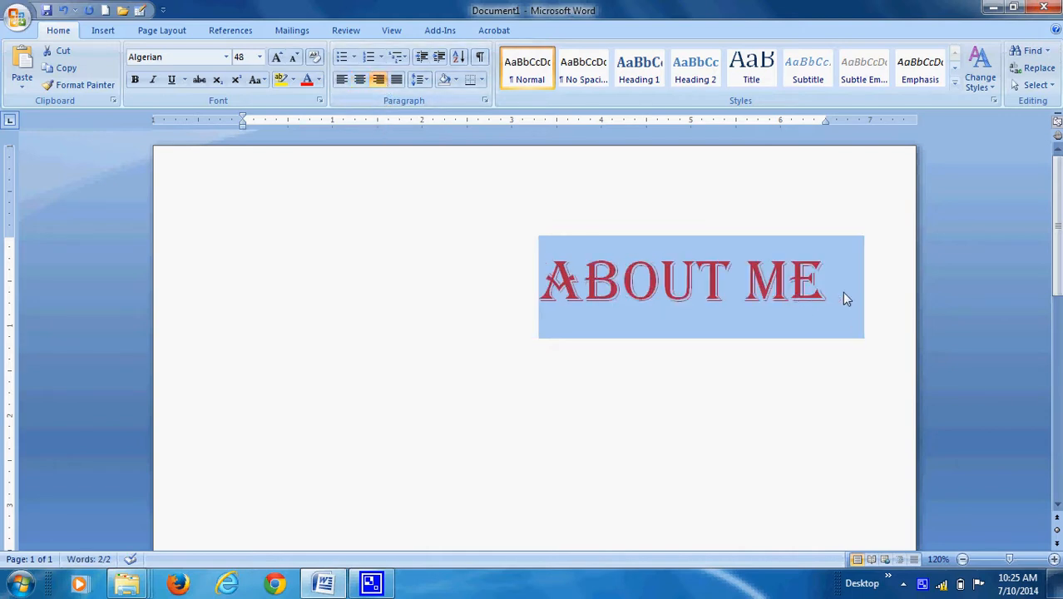
click(361, 82)
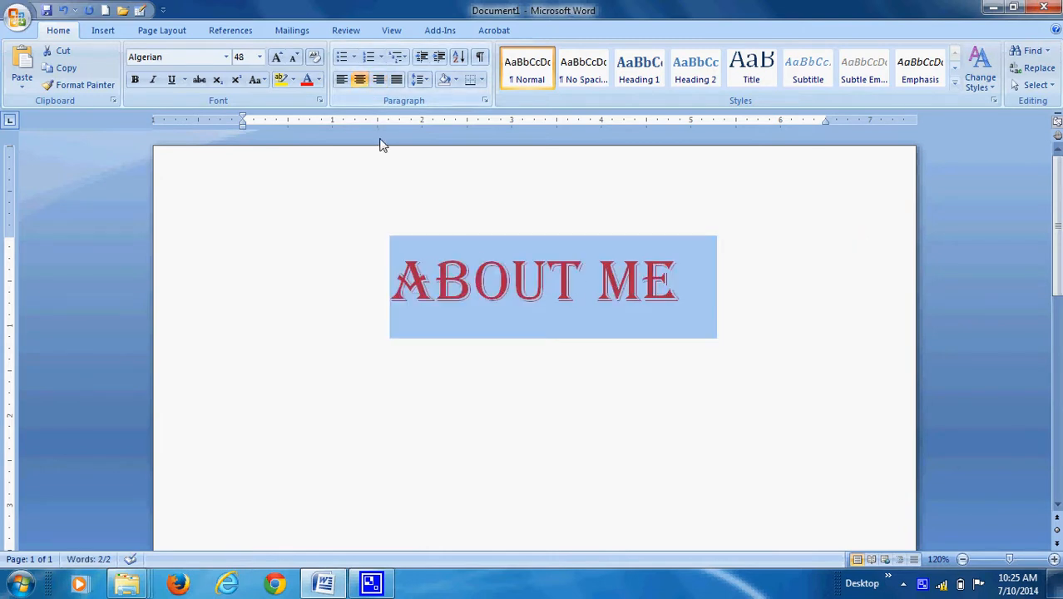
scroll(563, 303, down, 1)
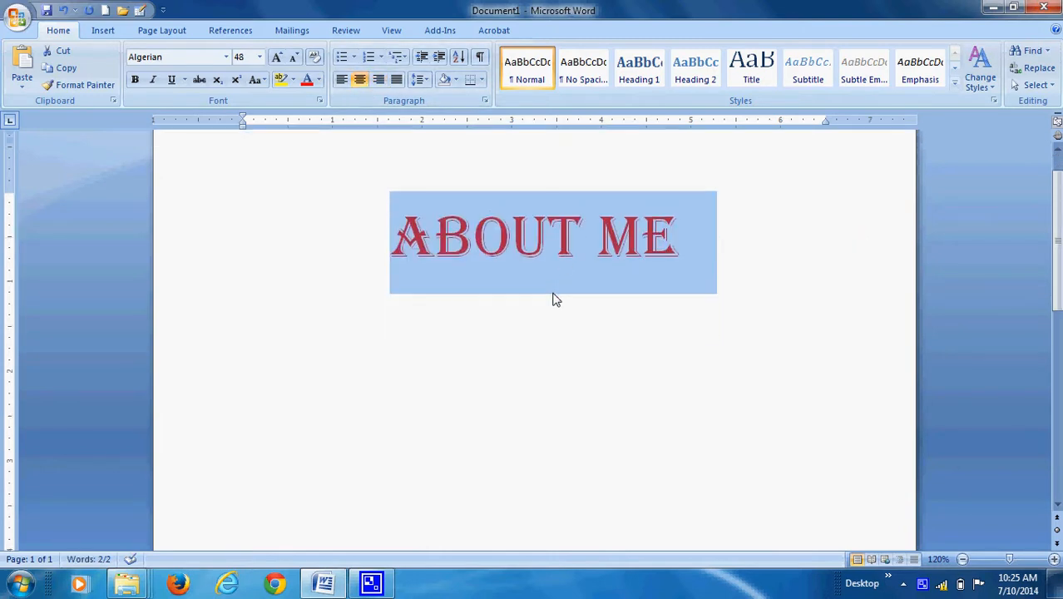
click(515, 265)
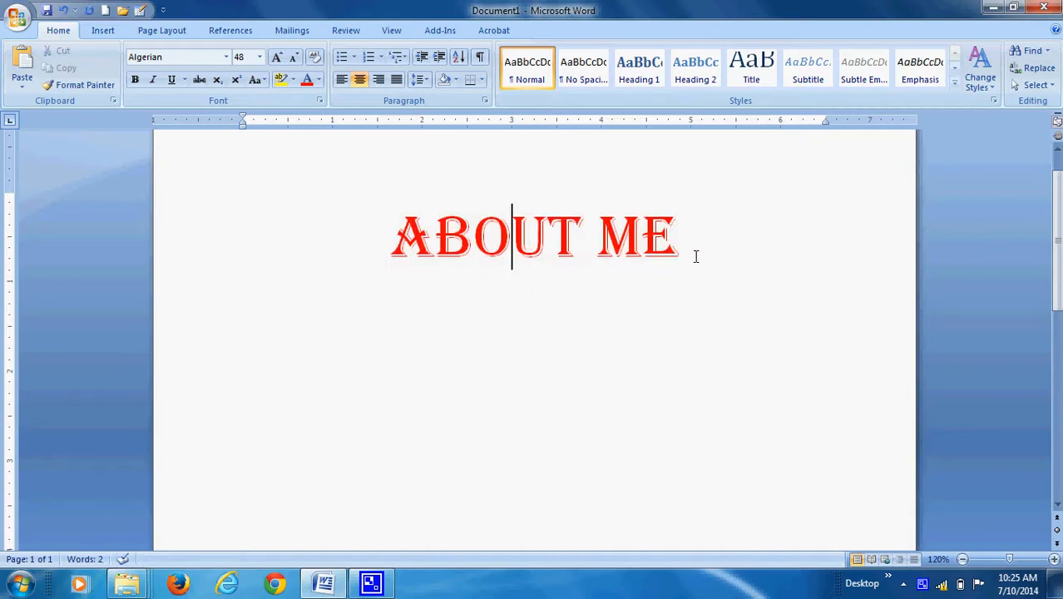
Underline the whole "About me" heading.
drag(388, 240, 685, 246)
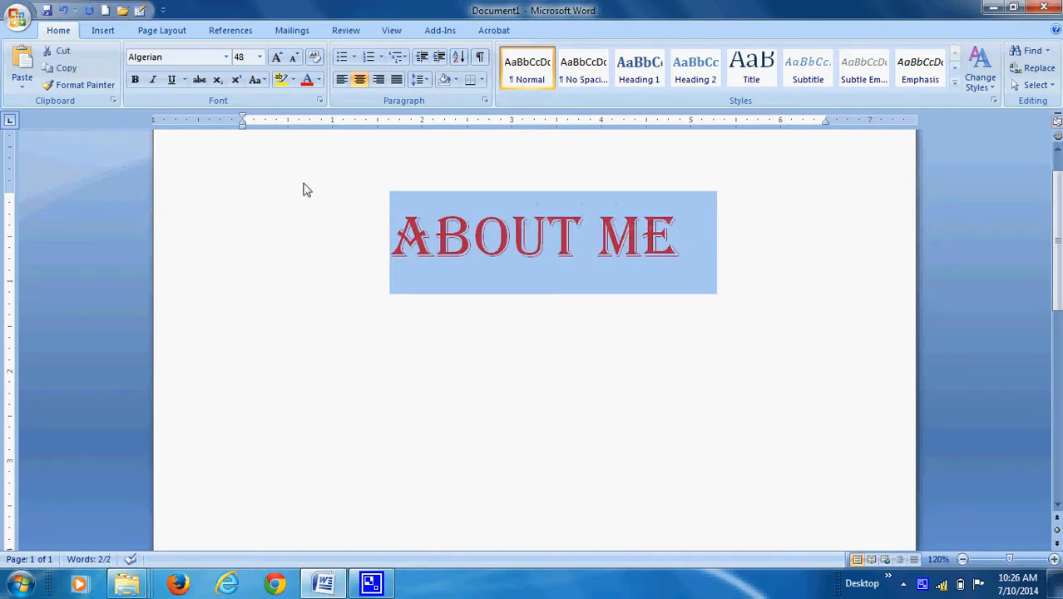
click(172, 81)
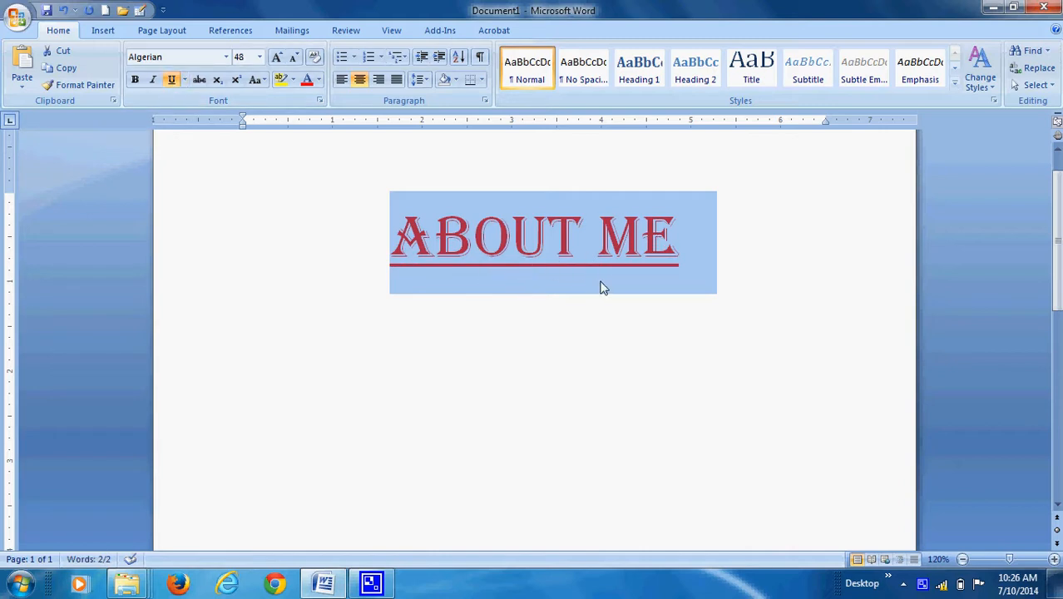
click(469, 336)
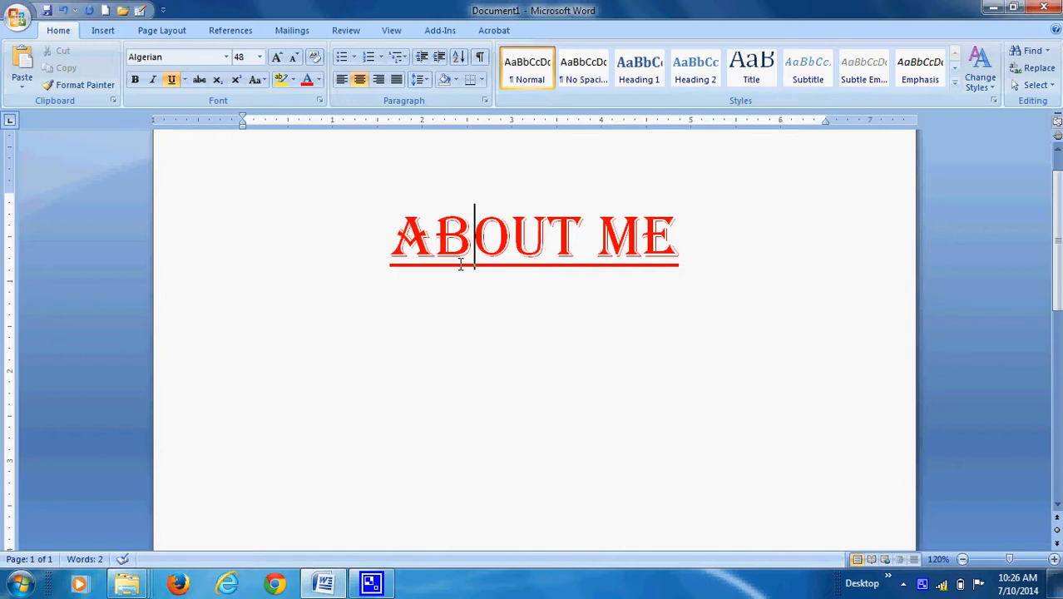
Start a new paragraph below the heading and align it left.
click(718, 240)
key(Return)
click(343, 81)
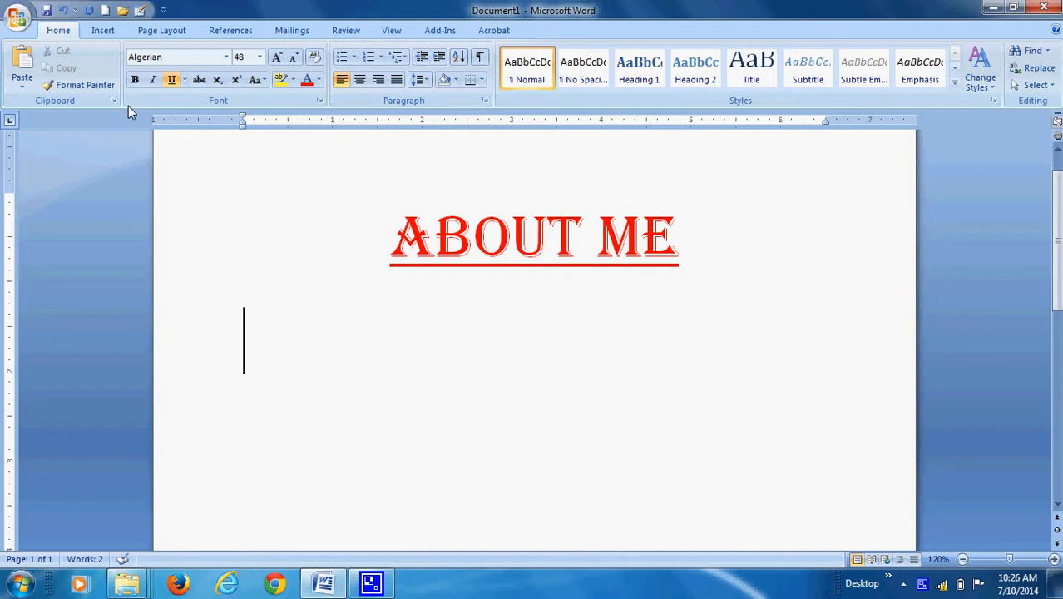
Set the font for the new paragraph below the heading to Calibri (Body) at size 20.
click(225, 56)
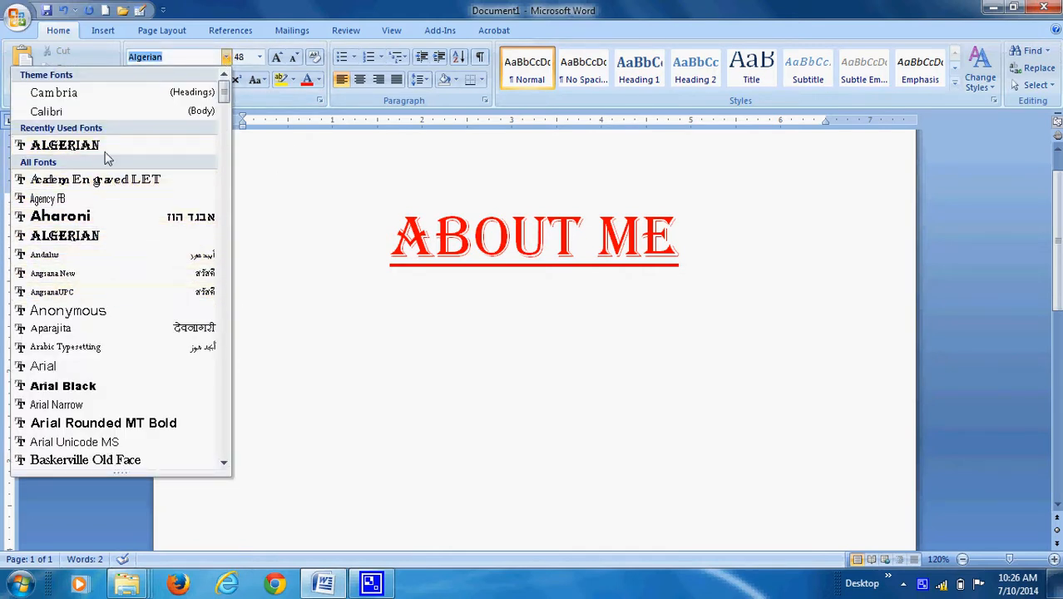
scroll(94, 206, down, 5)
scroll(95, 208, down, 20)
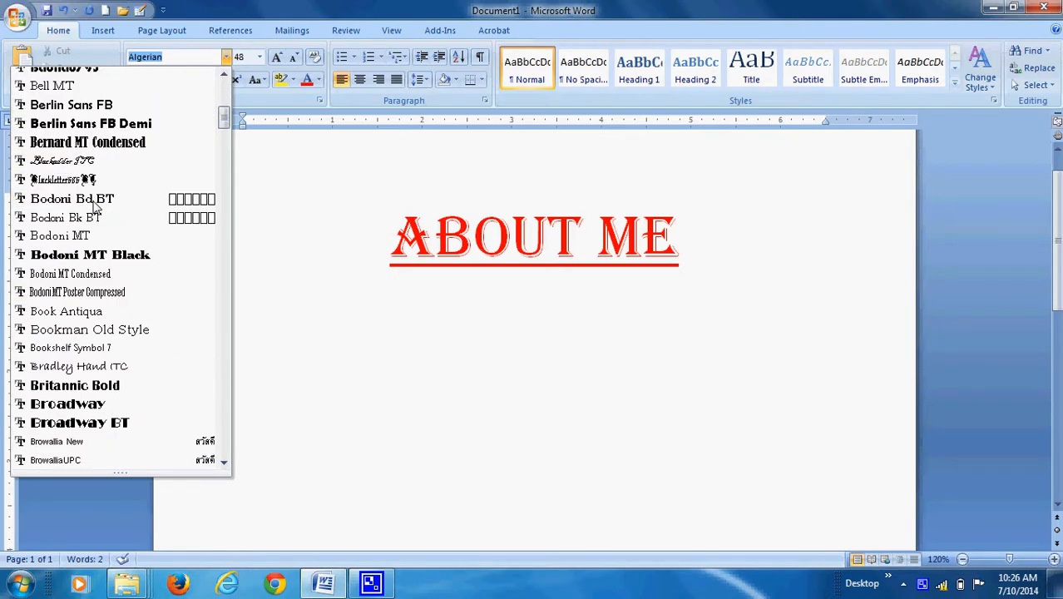
scroll(95, 215, down, 7)
scroll(95, 215, up, 16)
scroll(95, 214, up, 20)
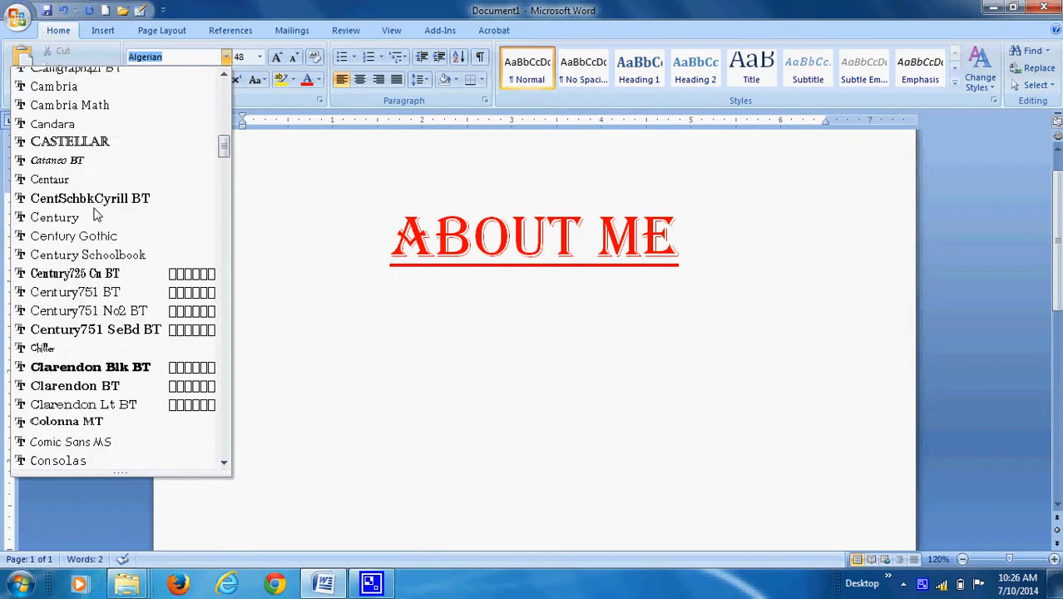
scroll(95, 214, up, 2)
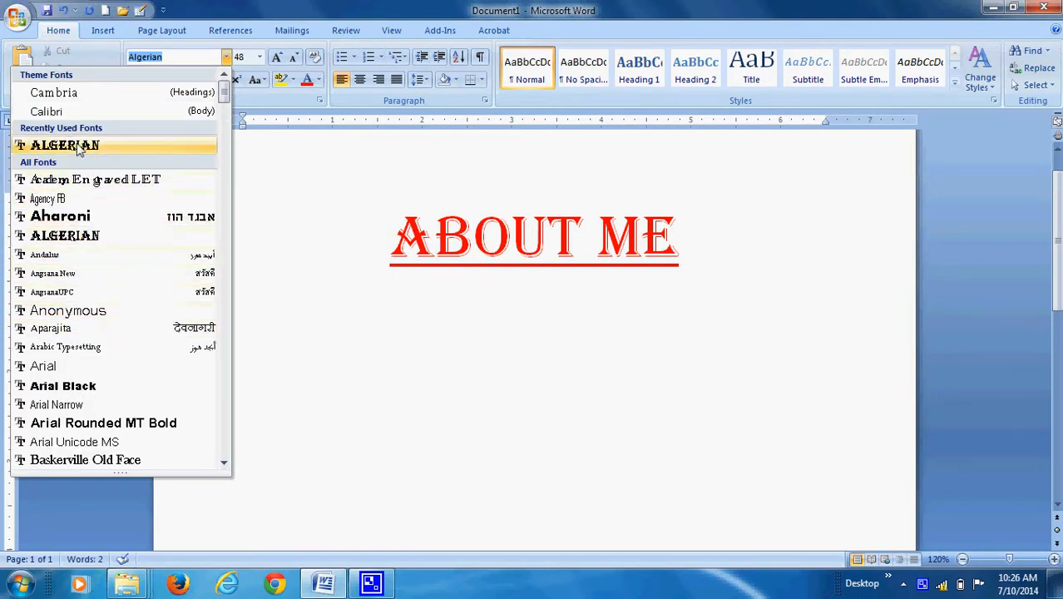
click(68, 110)
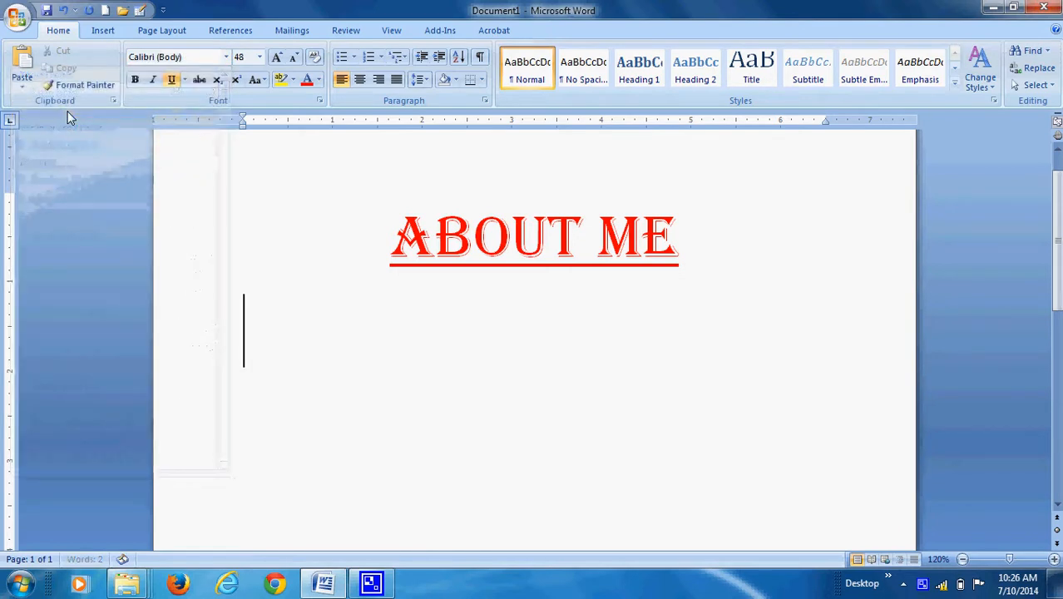
click(260, 58)
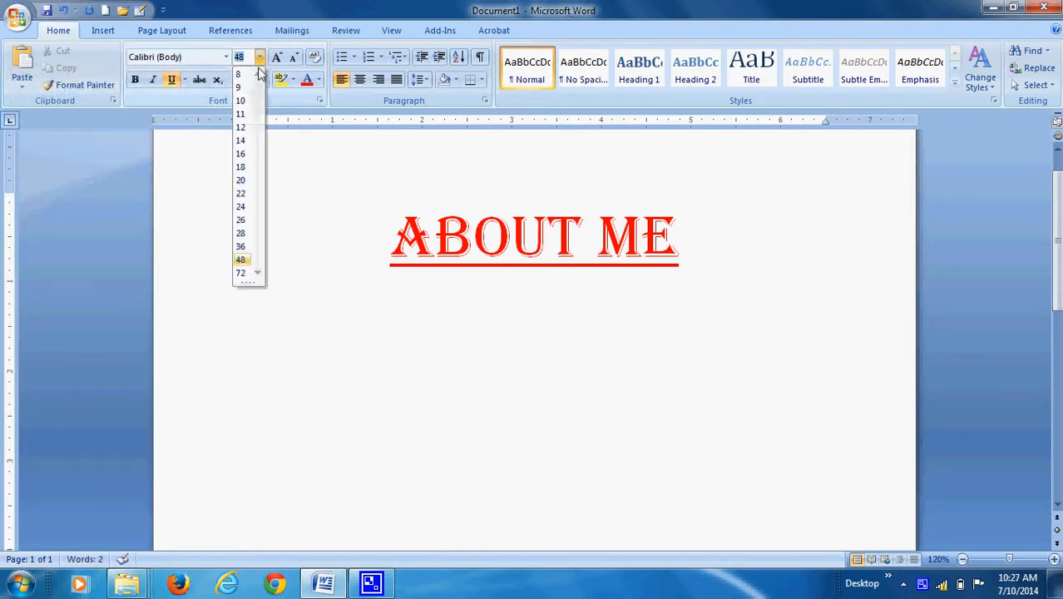
click(243, 182)
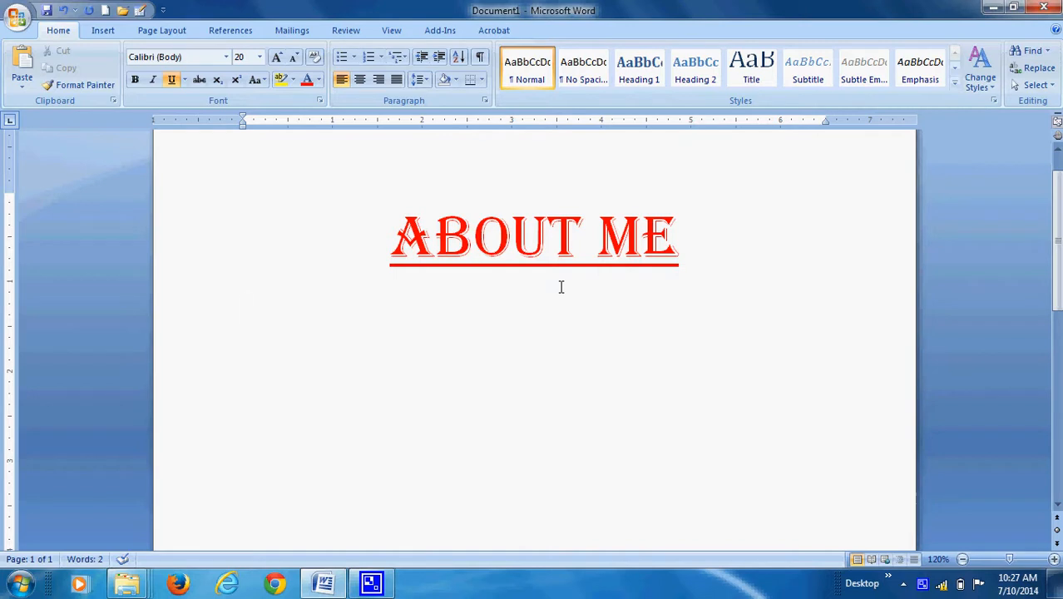
Write "My name is" followed by the person's full name in the paragraph below the heading.
text(M)
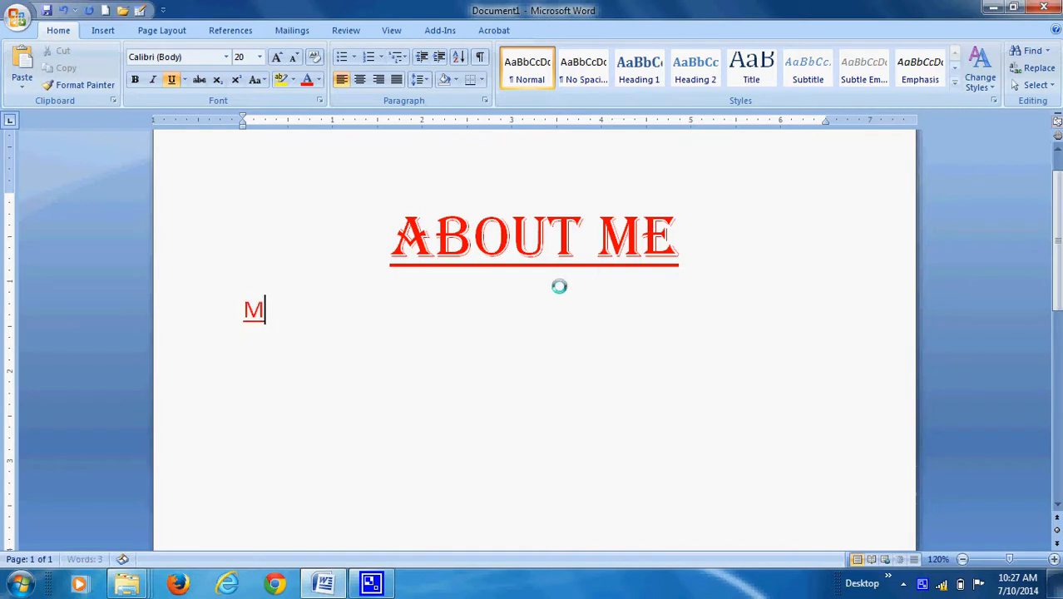
text(y nam)
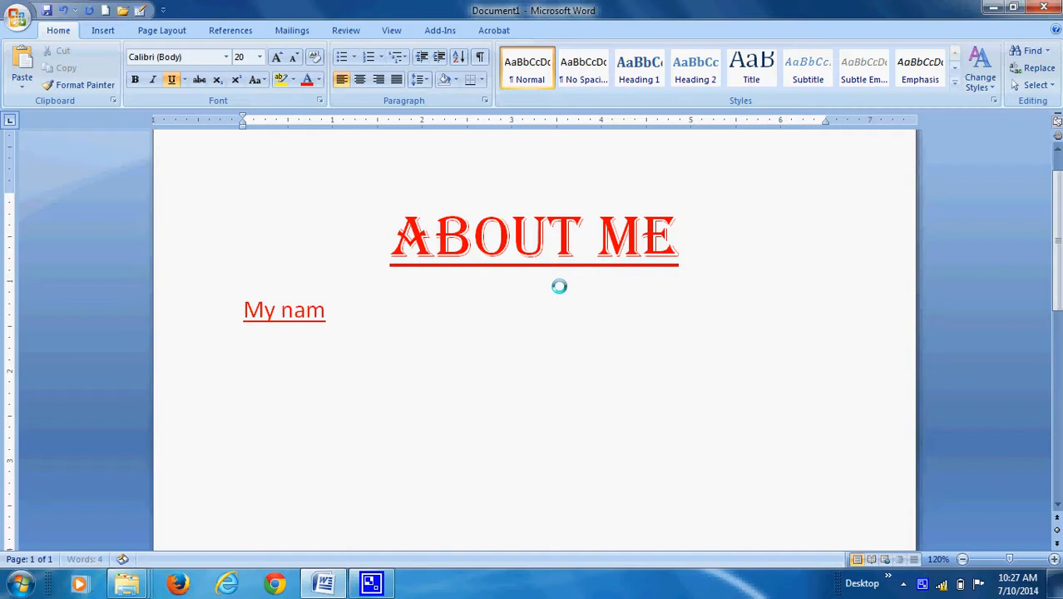
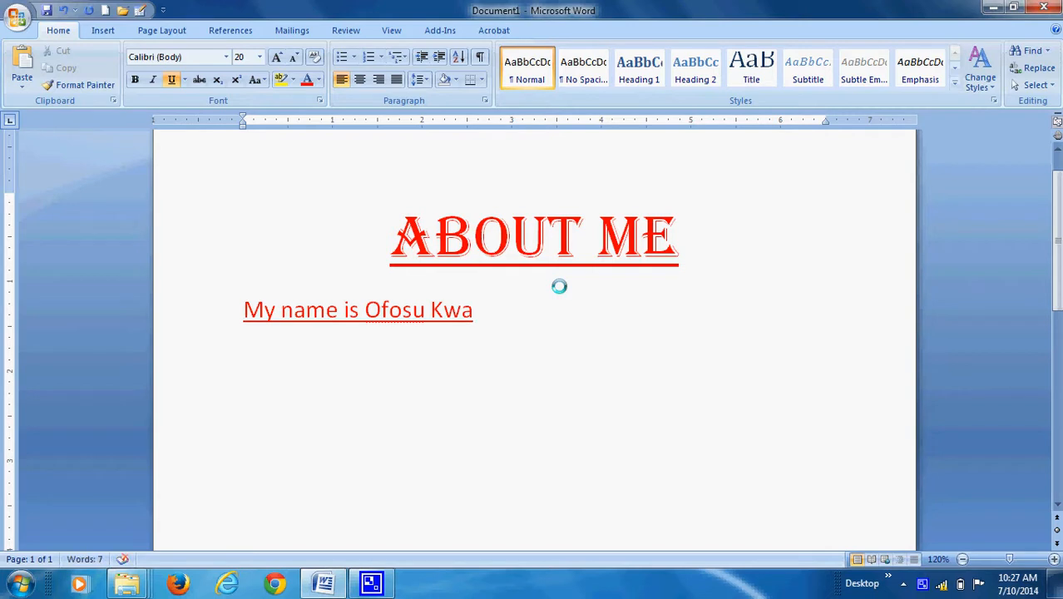
Remove the underline from the "My name is" sentence and set its font colour to the black theme colour.
drag(241, 312, 492, 320)
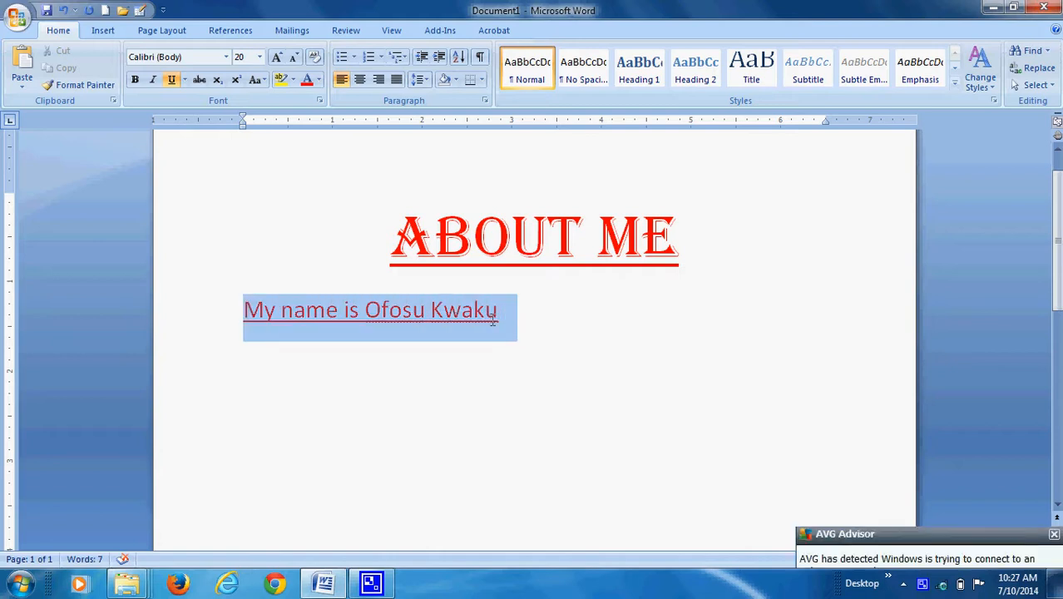
click(170, 80)
click(319, 81)
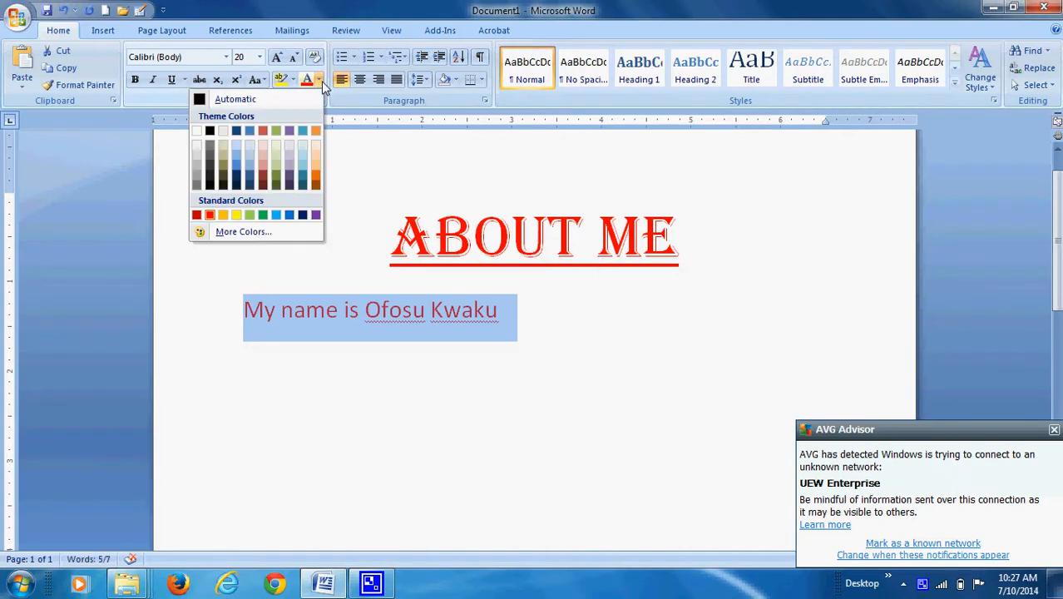
click(211, 132)
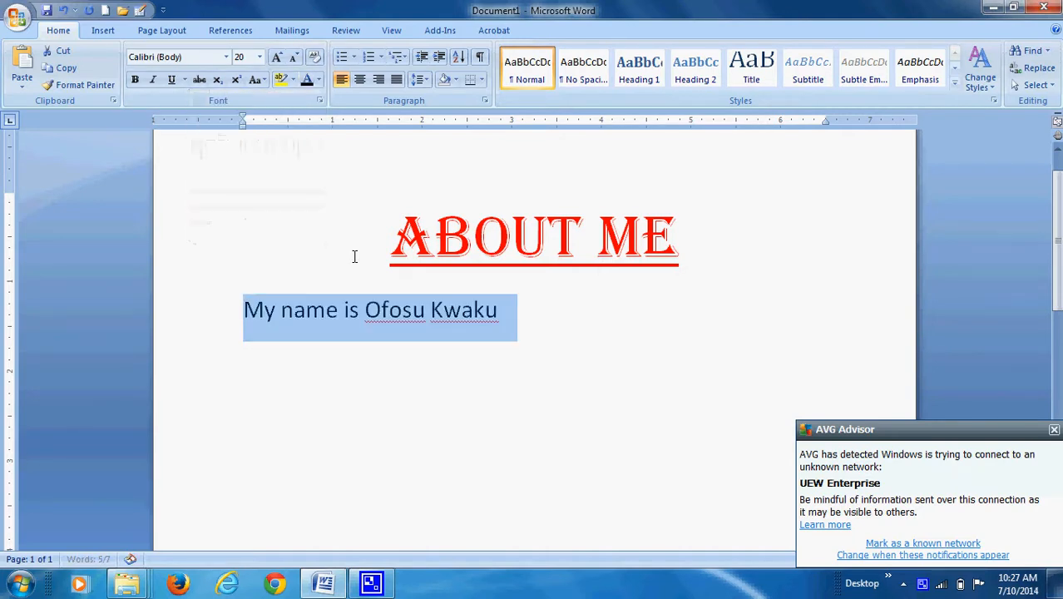
Continue the sentence after the name with ", I come from Asamankese in".
click(497, 312)
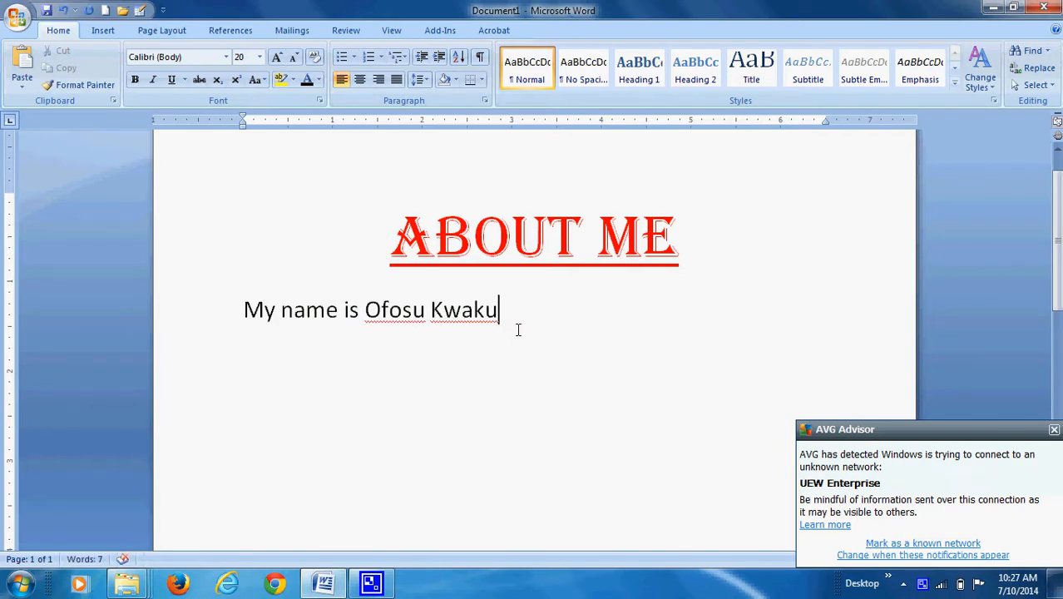
text(,)
text( I co)
text(m)
key(BackSpace)
text(om)
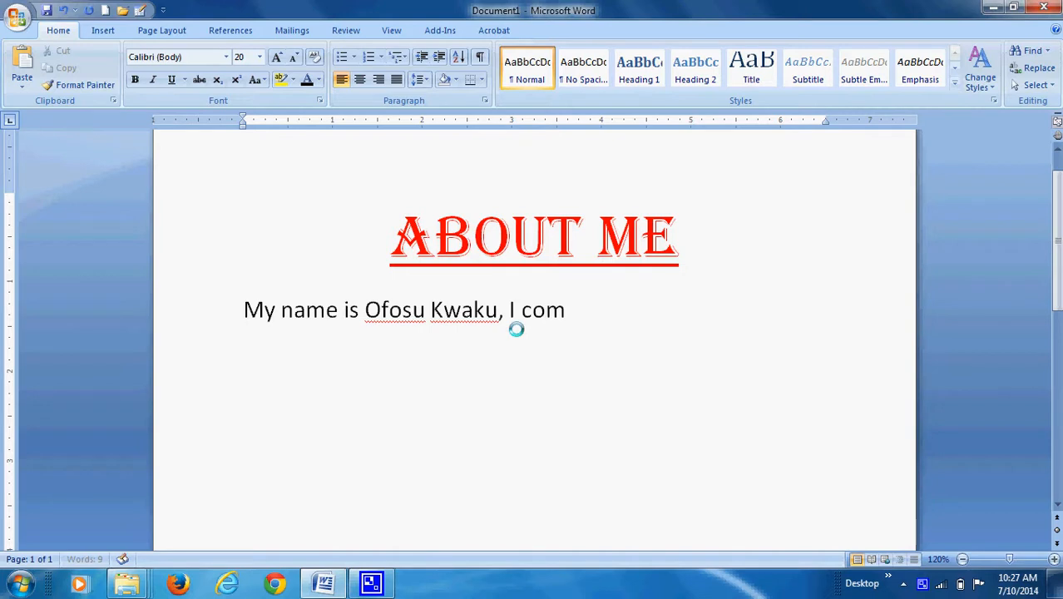
text(e f)
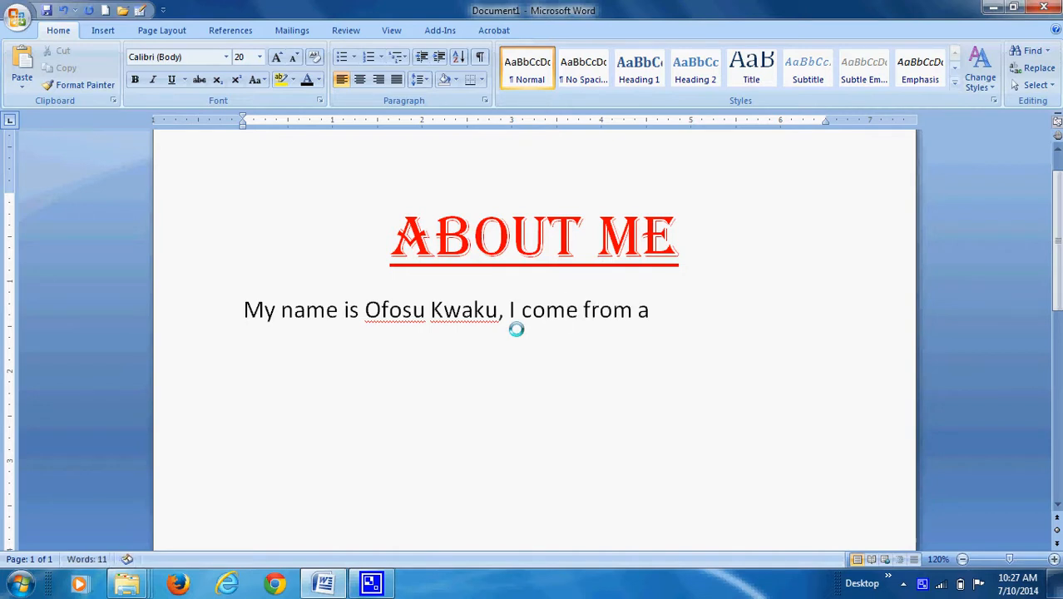
text(rom Asamankese int)
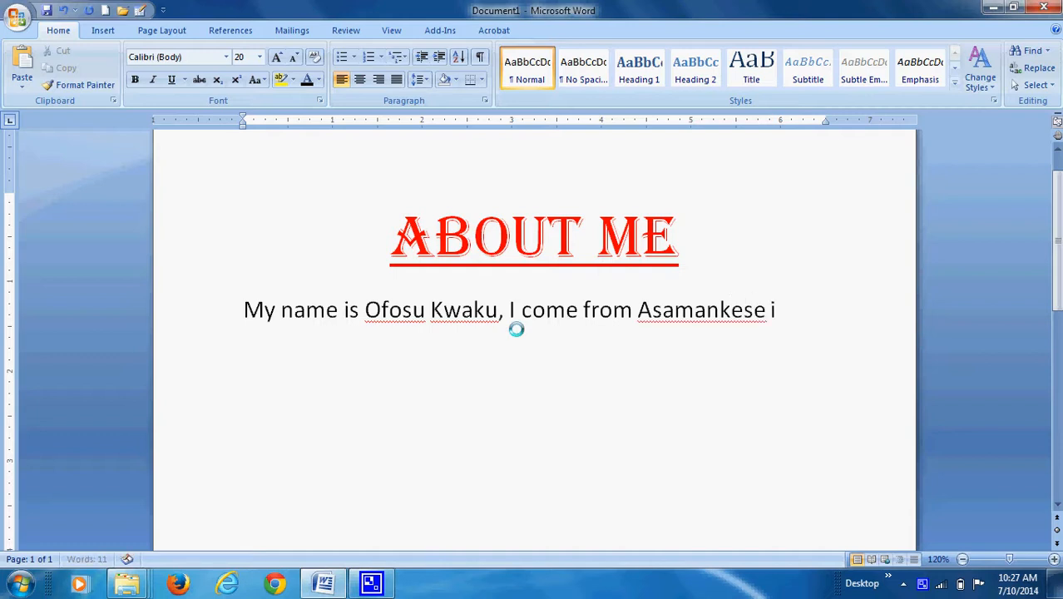
key(BackSpace)
key(BackSpace)
Complete the hometown phrase with "the Eastern Region", capitalising both words of the region's name.
text(the Easte)
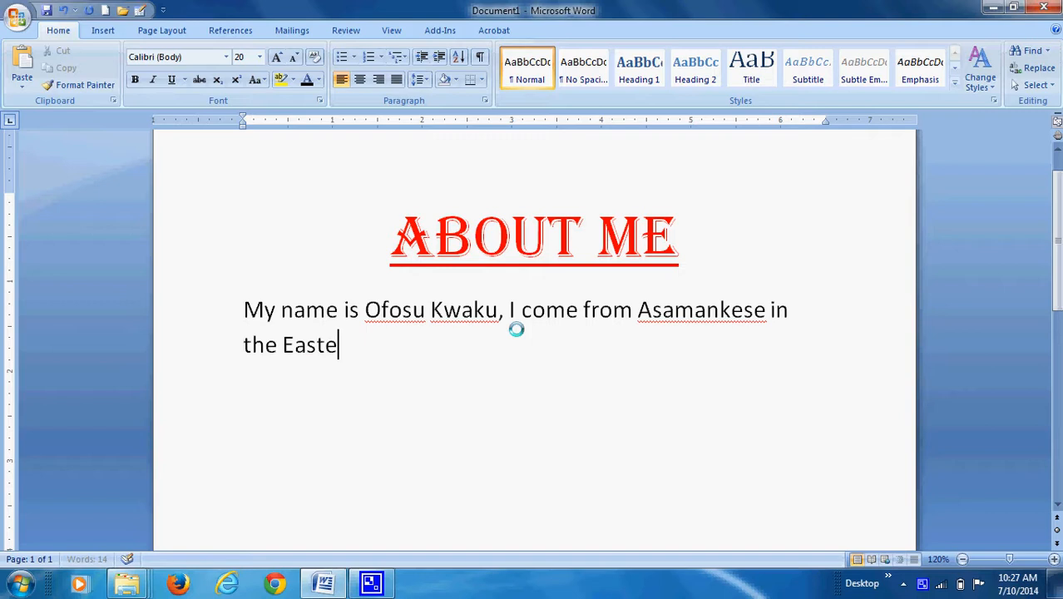
text(rn rea)
key(BackSpace)
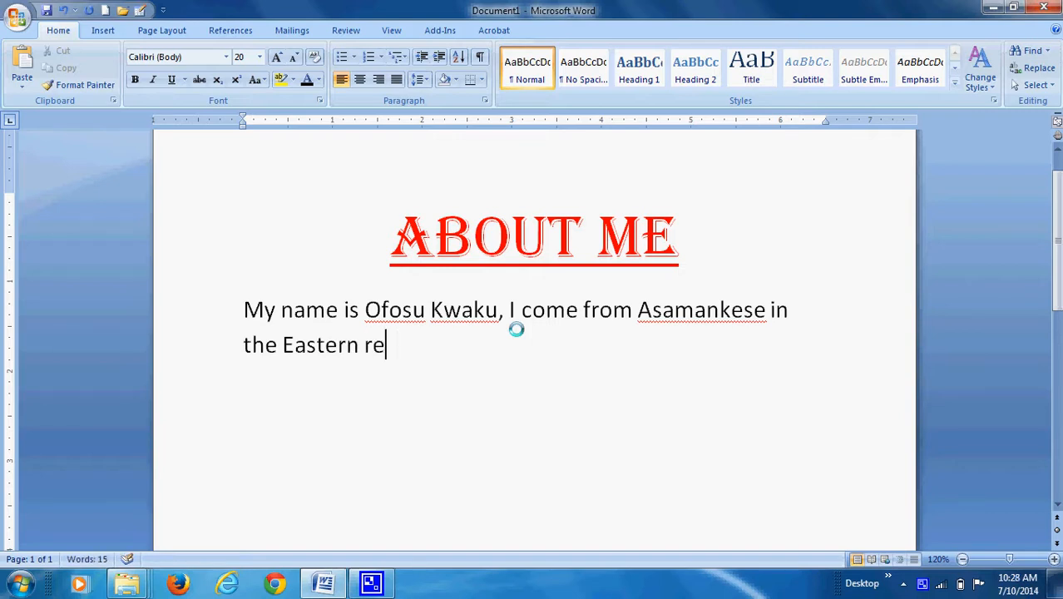
key(BackSpace)
key(BackSpace)
text(re)
key(BackSpace)
key(BackSpace)
text(E)
key(BackSpace)
text(Regrion)
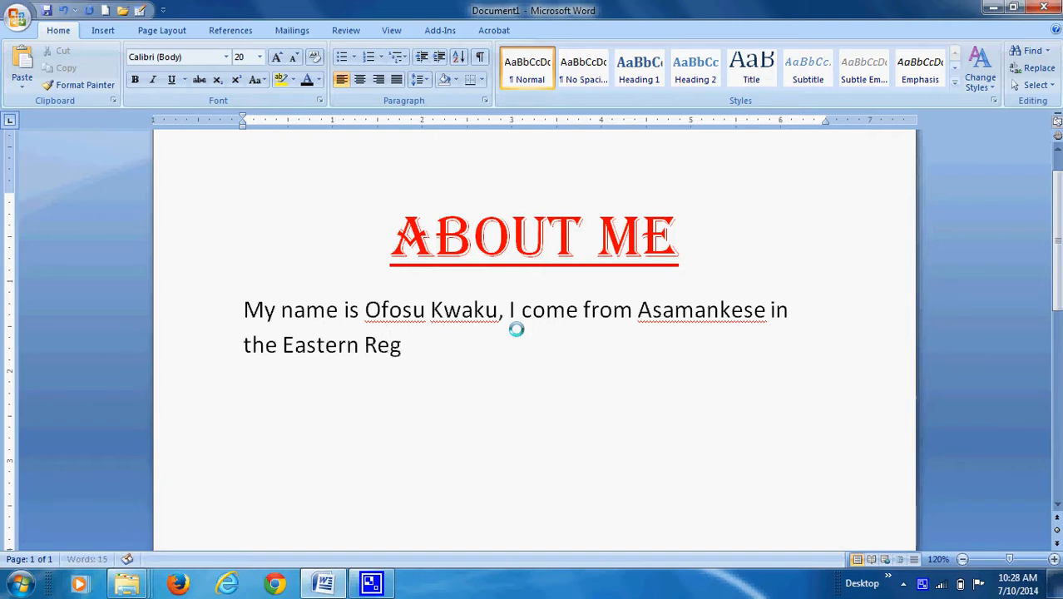
key(BackSpace)
key(BackSpace)
End the hometown sentence with a period and begin the next one with "I attended secondary school at".
text(. I atten)
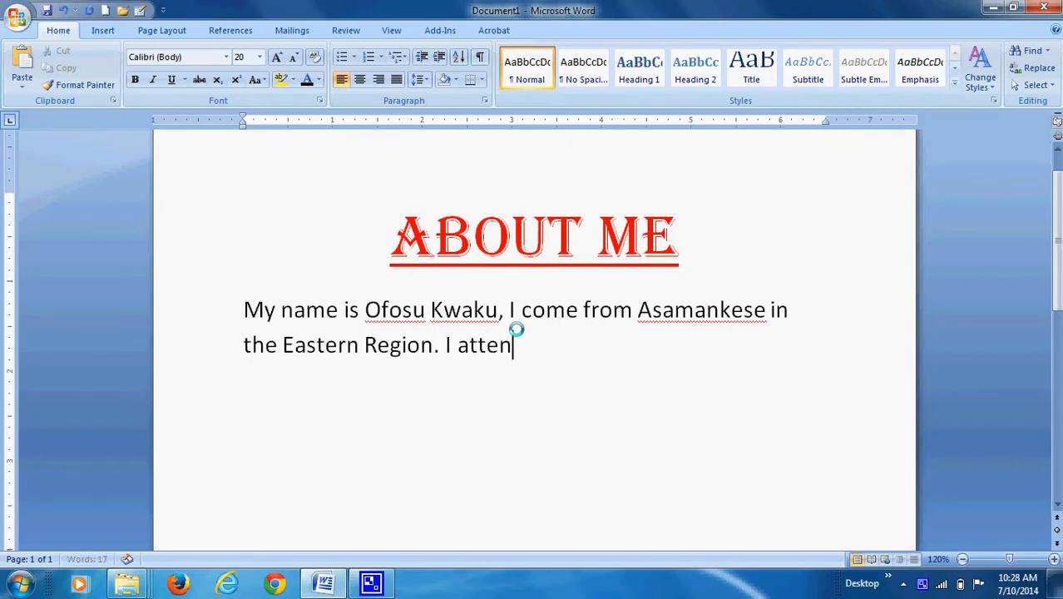
text(ded seconda)
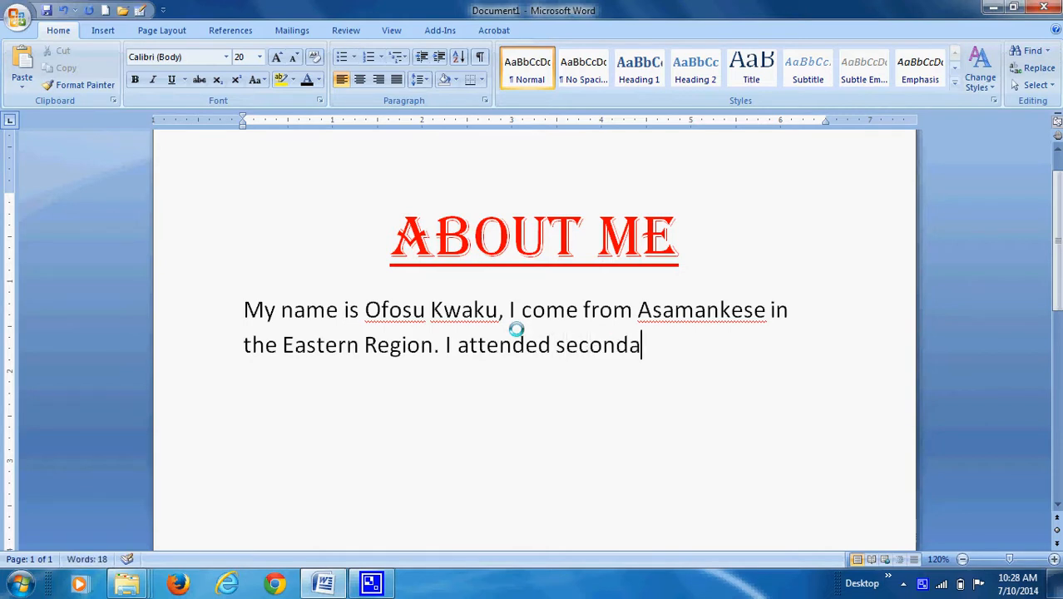
text(ry school at as)
key(BackSpace)
key(BackSpace)
key(BackSpace)
key(BackSpace)
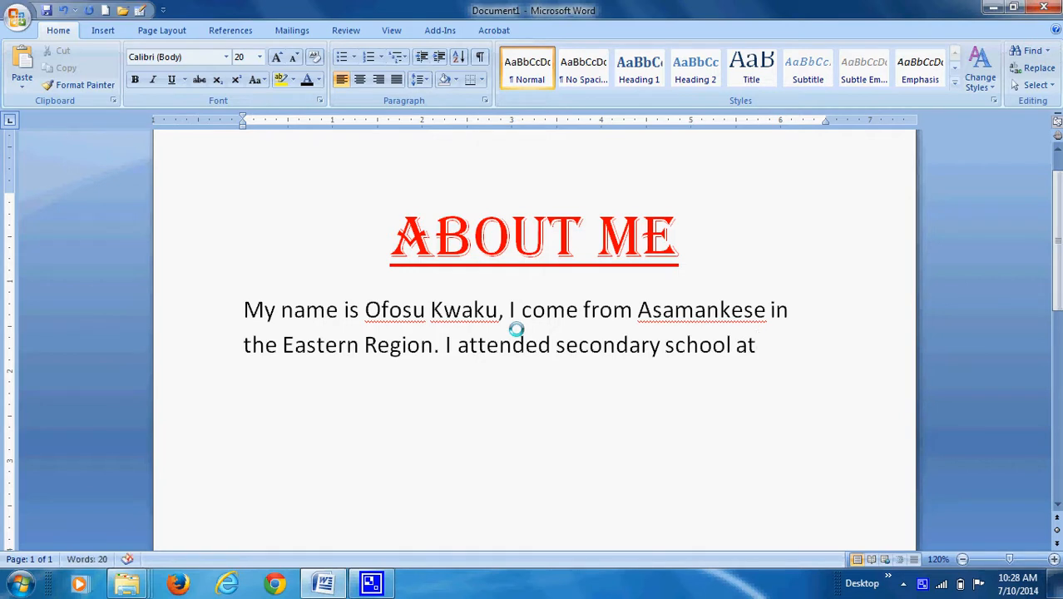
Write the school name "Koforidua Secondary Technical School" at the end of the paragraph.
text(Koforidua Sec)
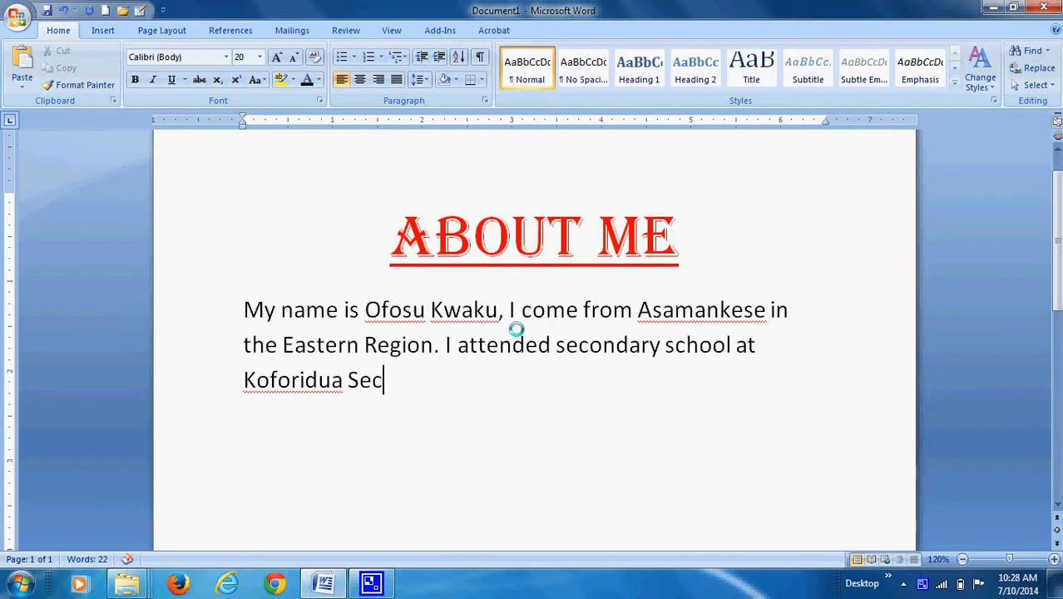
text(ondary)
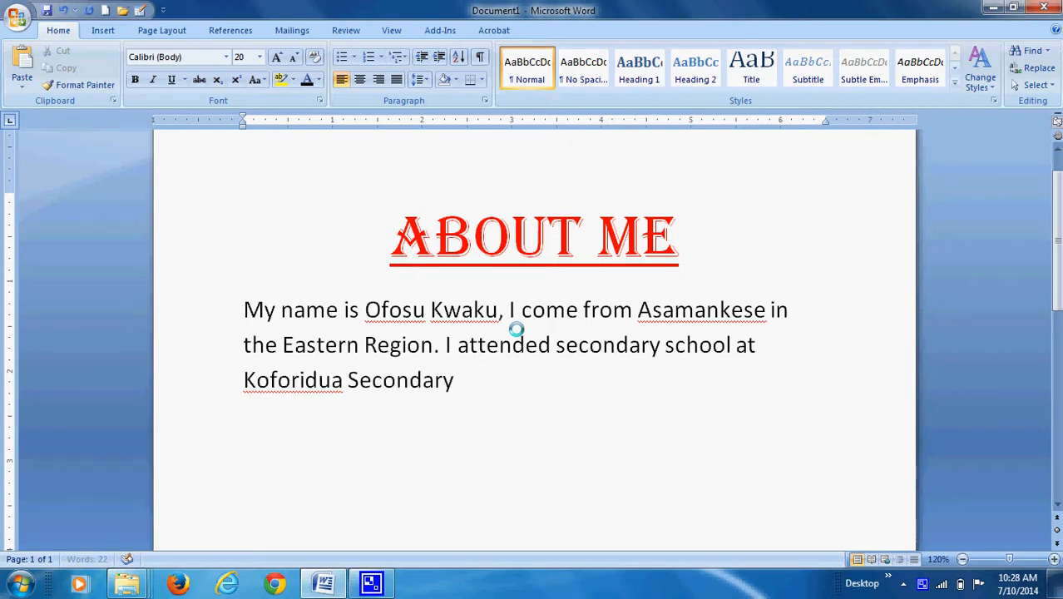
text( Technical School)
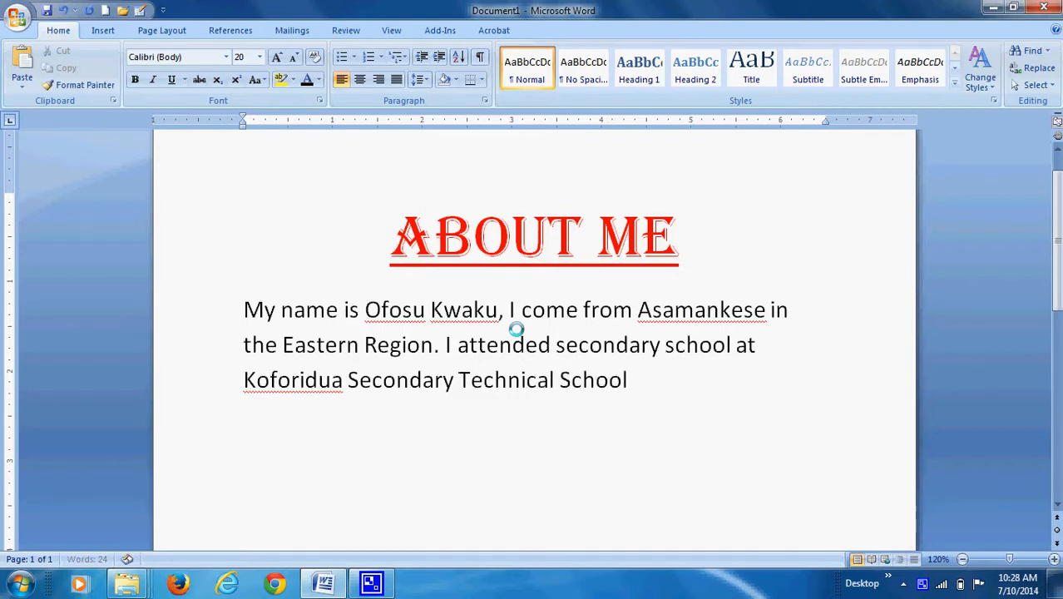
text(. I a m)
End the school sentence with a period and add "I am a Level 100 Student of University of Education, Winneba.".
key(BackSpace)
key(BackSpace)
text(m a Level H)
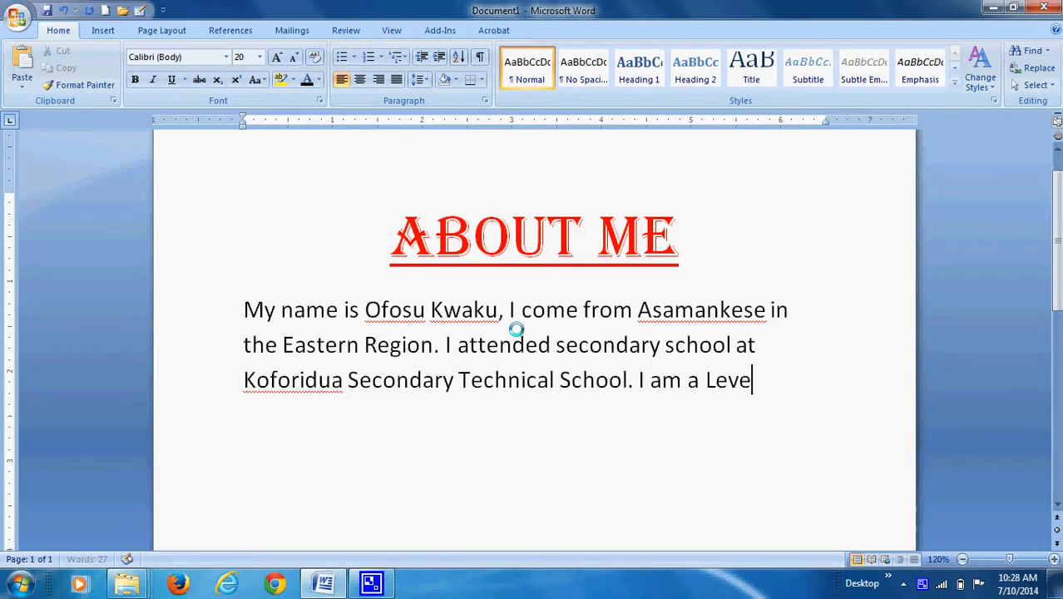
key(BackSpace)
key(BackSpace)
key(BackSpace)
text(h)
key(BackSpace)
text(100 Stud)
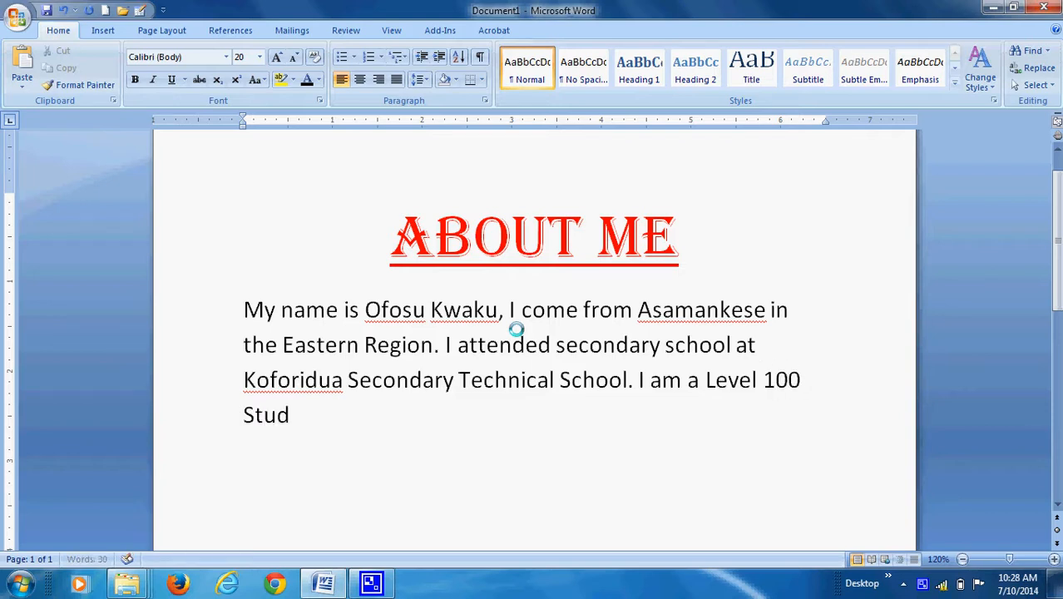
text(ent of U)
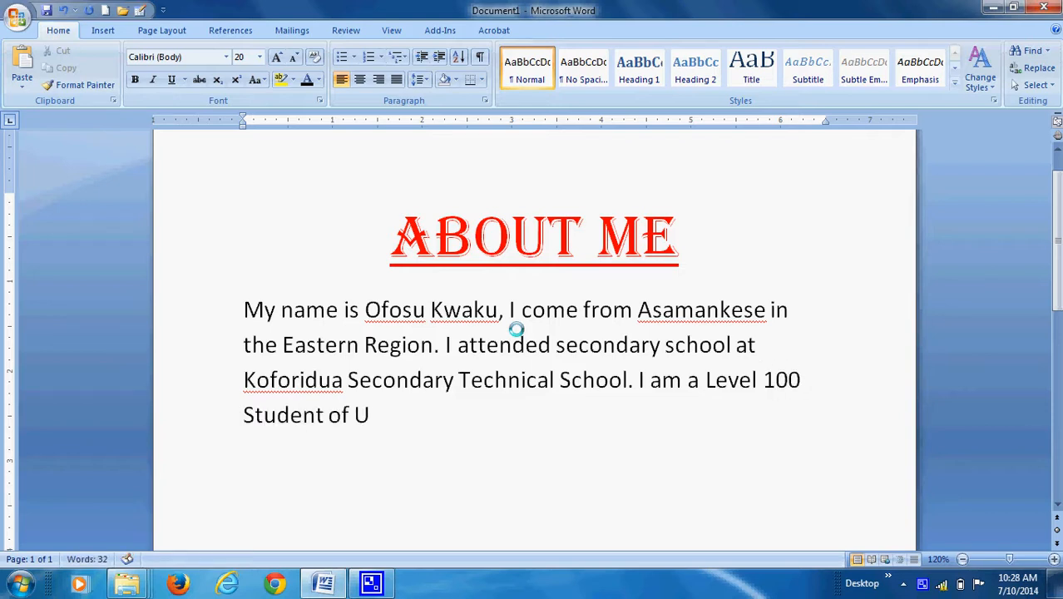
text(niversity of Education, Winn)
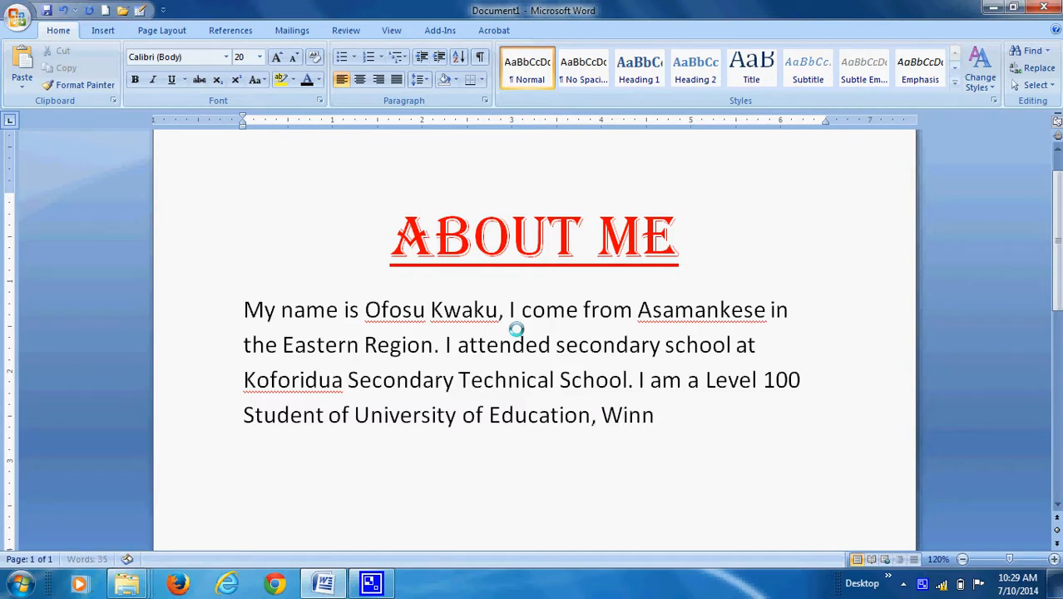
text(eba.)
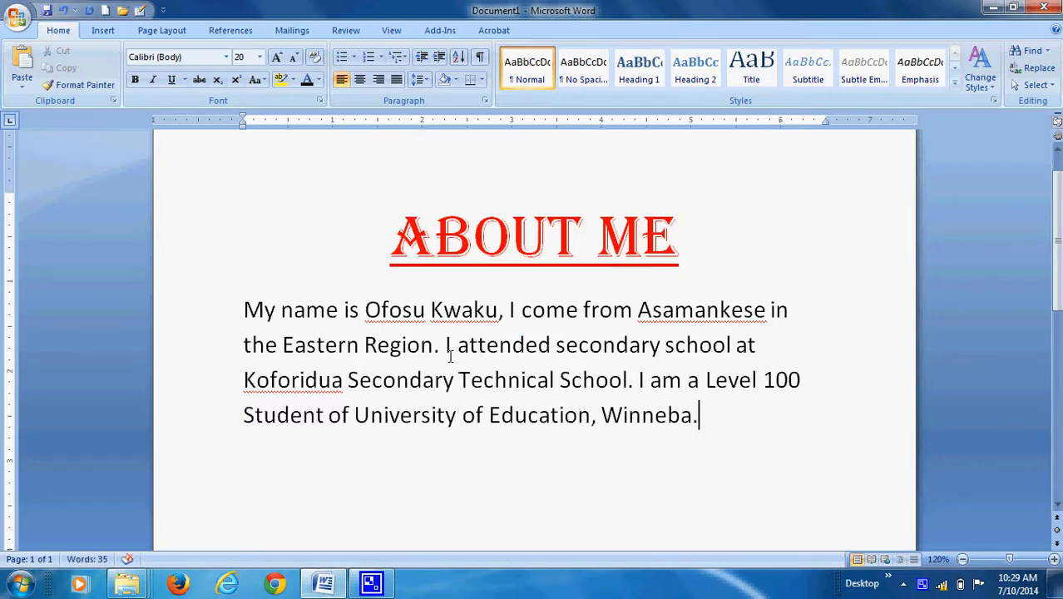
Select the whole body paragraph, release it, and select only the word "name" before clearing the selection.
scroll(570, 421, down, 5)
scroll(576, 308, up, 5)
drag(239, 310, 703, 421)
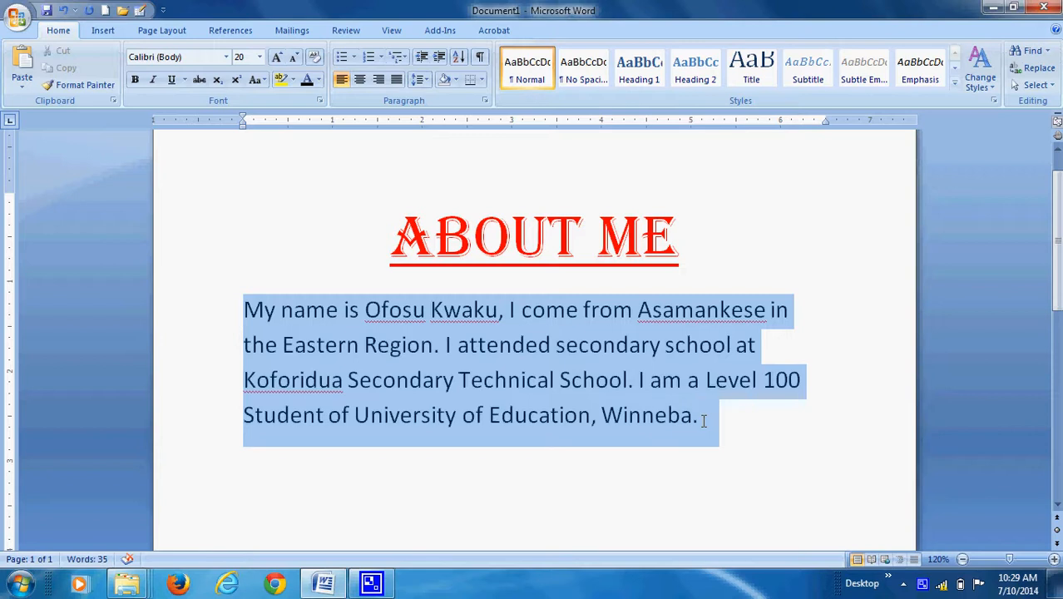
click(347, 316)
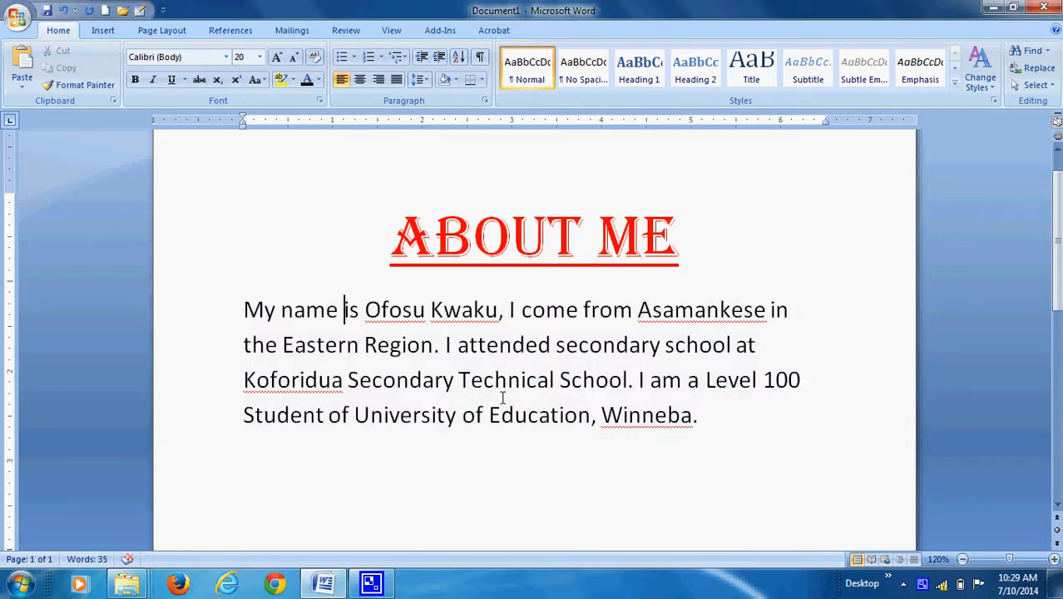
double_click(313, 312)
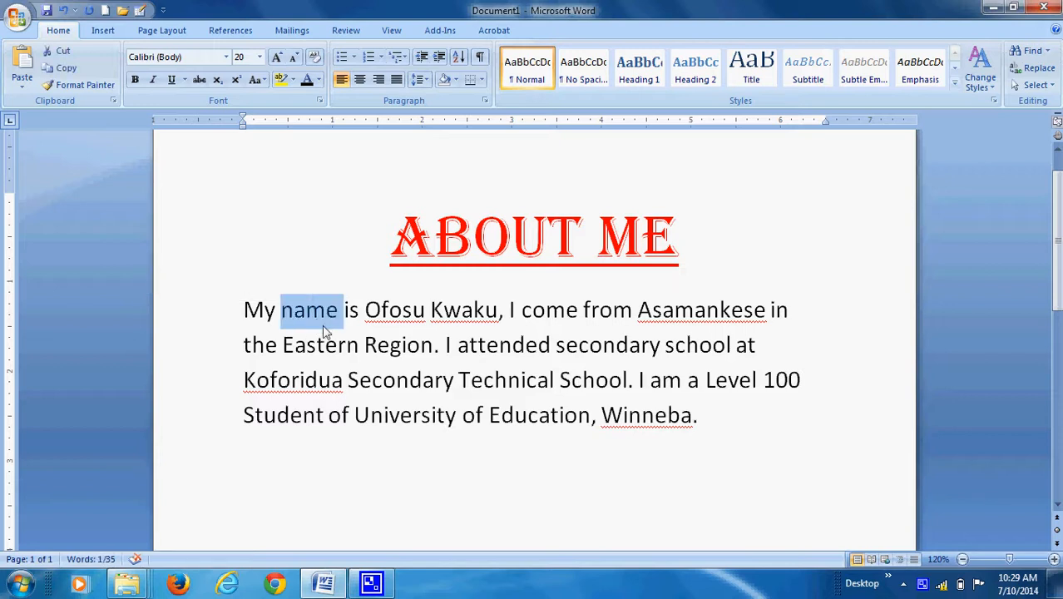
click(338, 349)
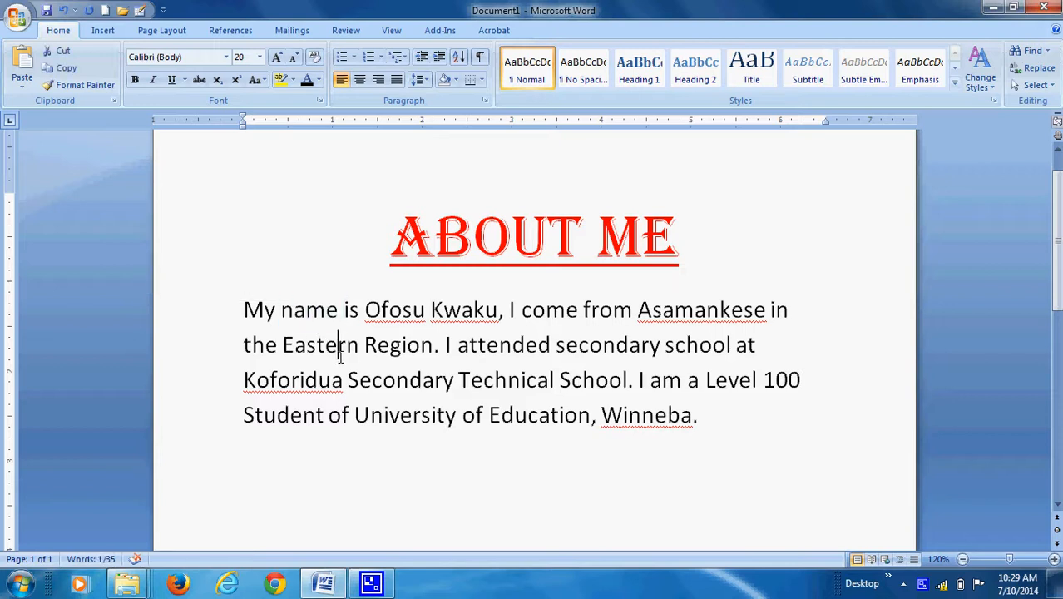
Select the entire body paragraph and try centre and right alignment on it.
double_click(309, 312)
triple_click(312, 312)
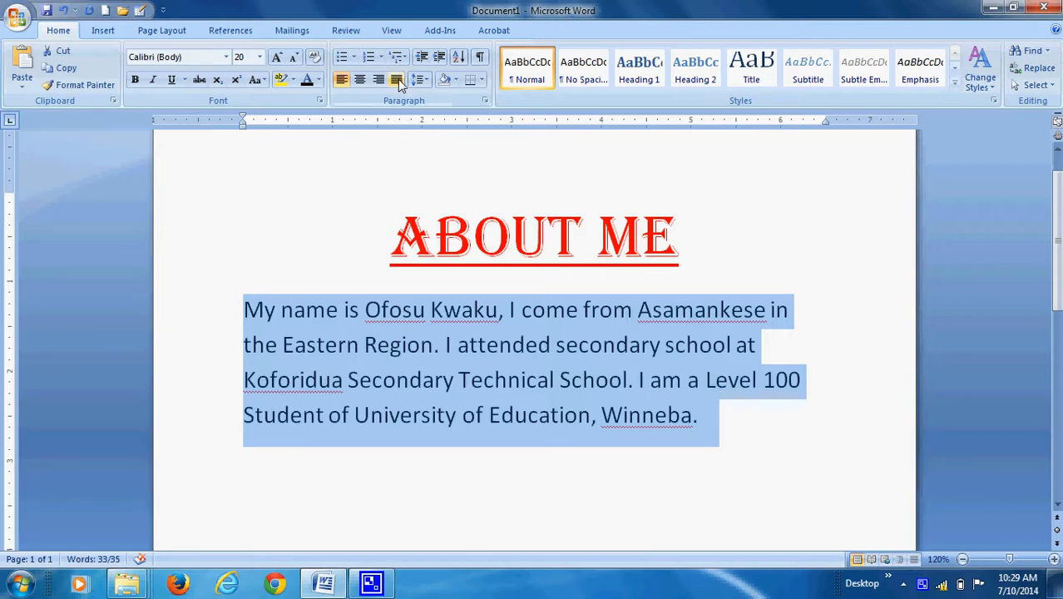
click(360, 81)
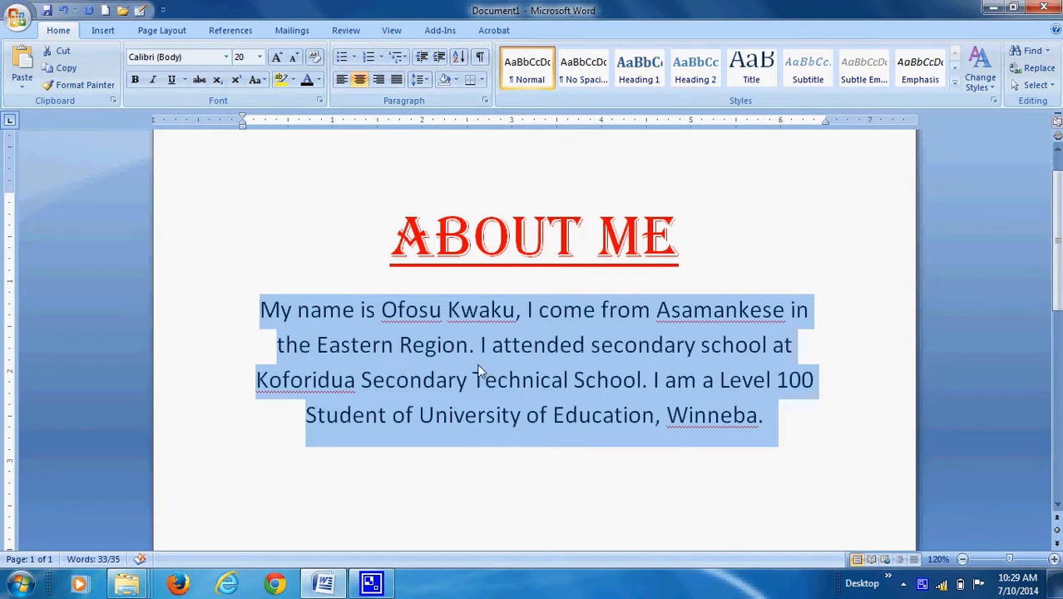
click(380, 80)
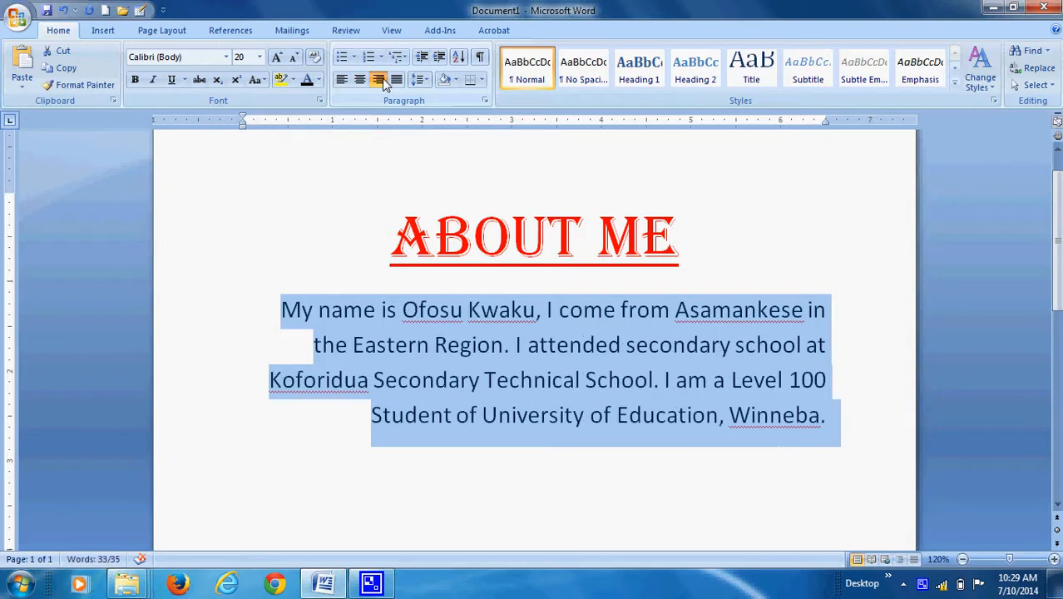
Justify the body paragraph below the heading and clear the selection.
click(397, 80)
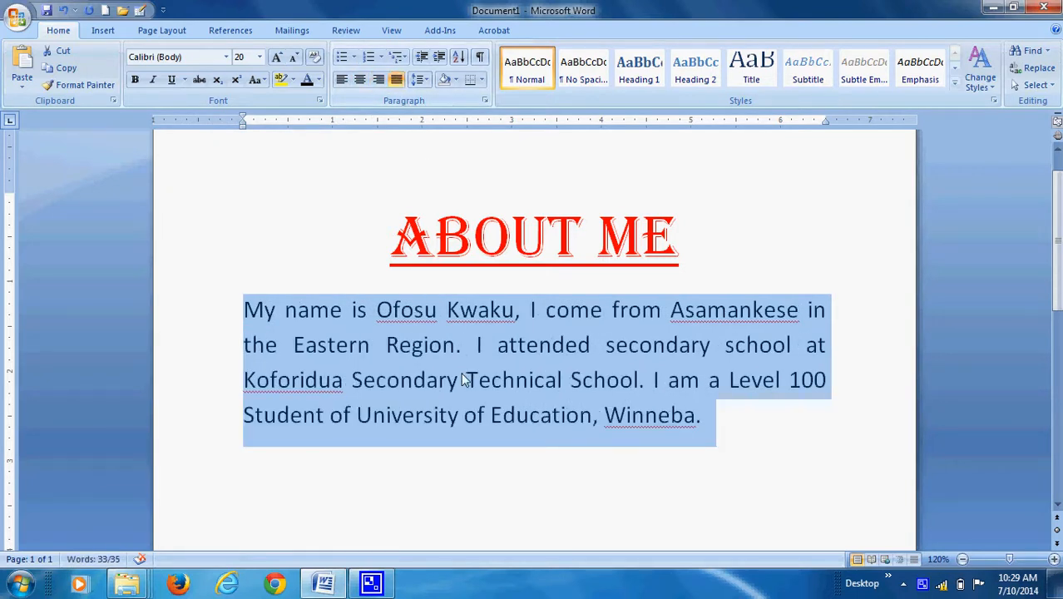
click(397, 79)
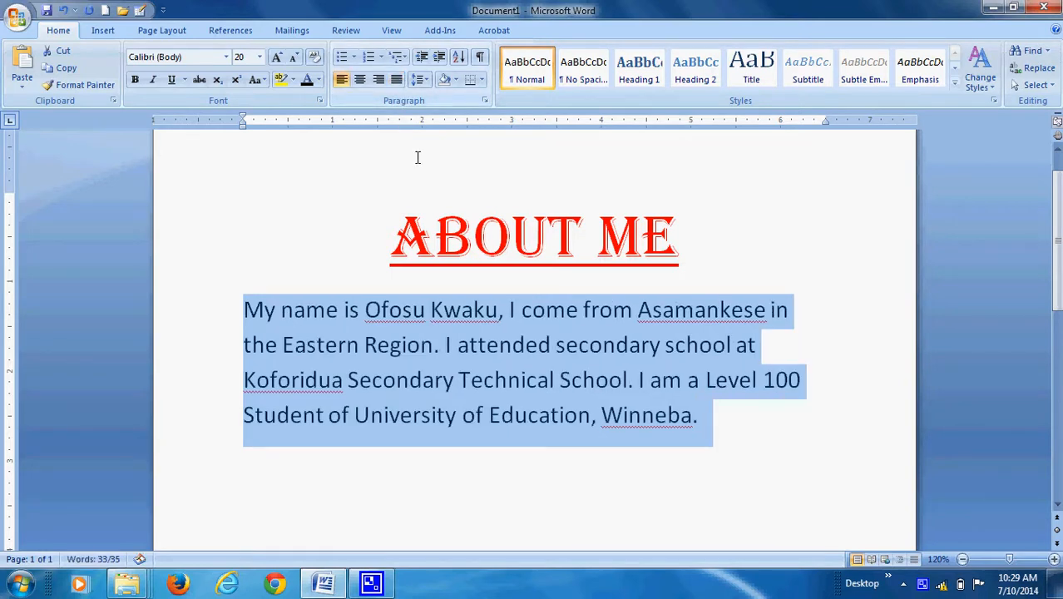
click(398, 80)
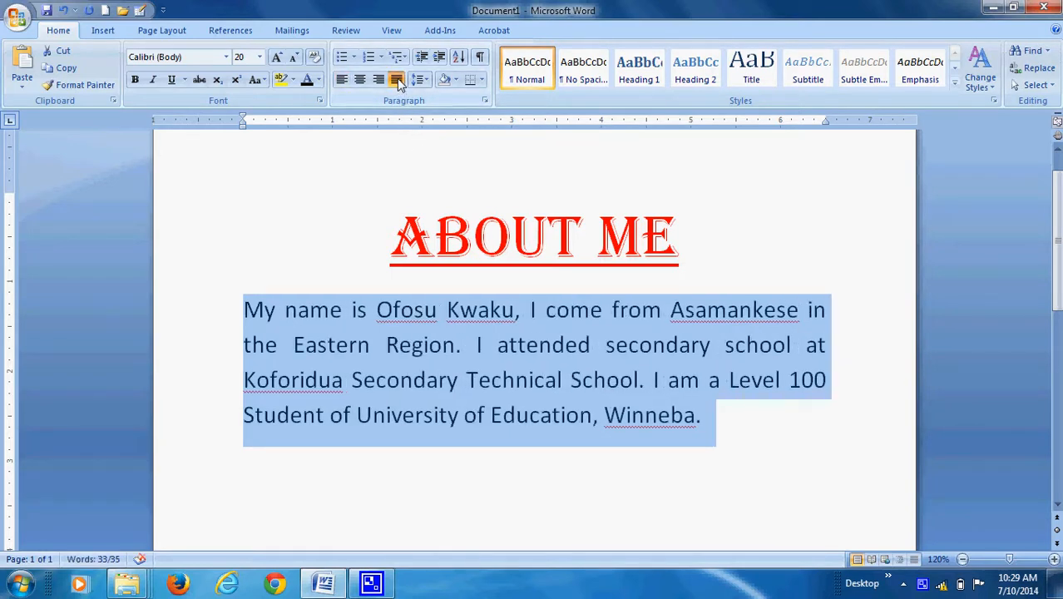
click(437, 381)
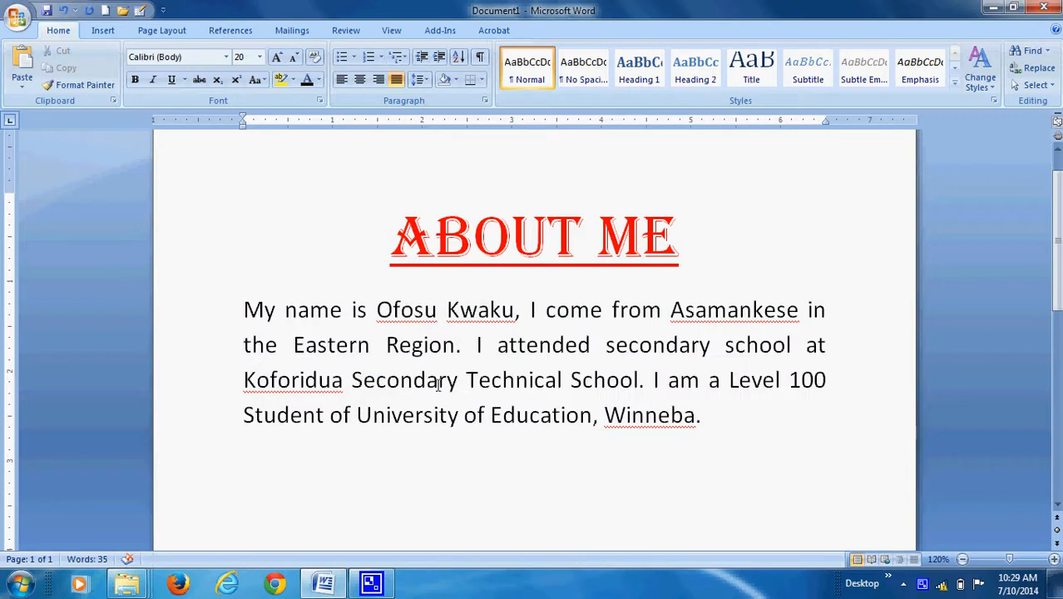
scroll(442, 349, up, 1)
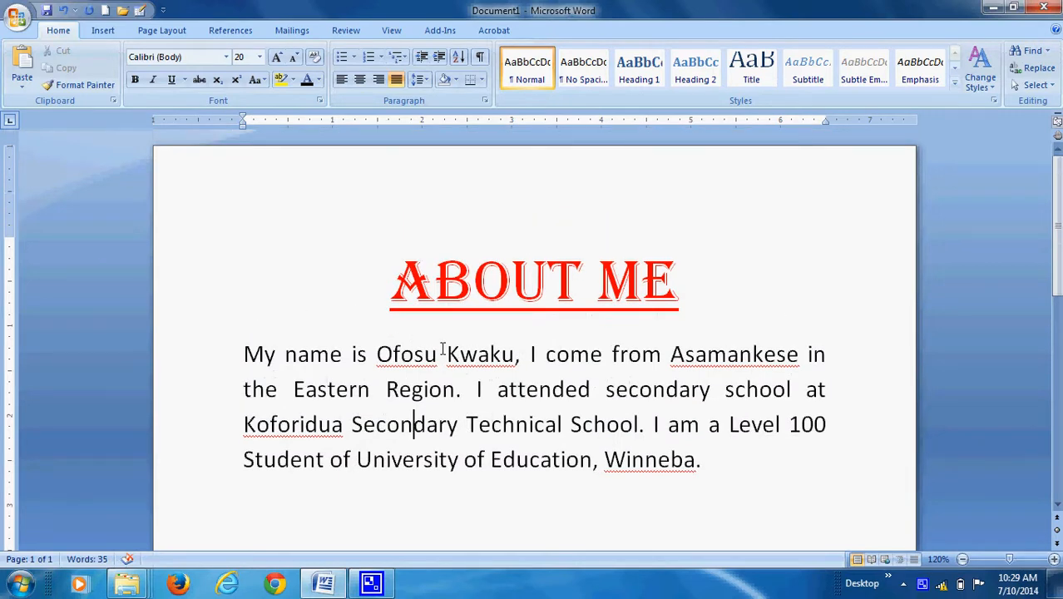
scroll(442, 349, down, 6)
scroll(443, 350, up, 2)
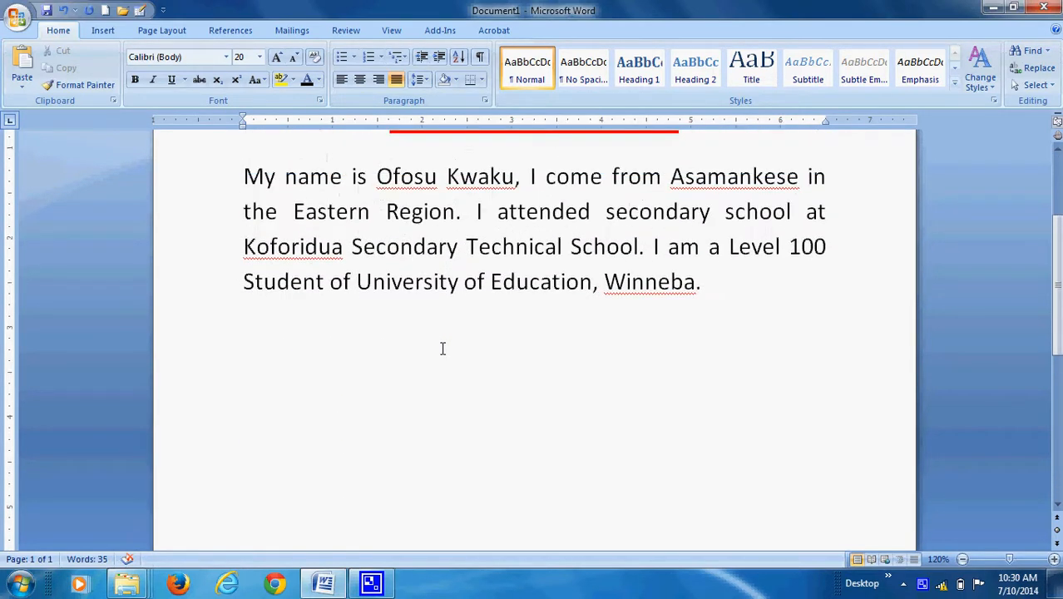
scroll(442, 348, up, 1)
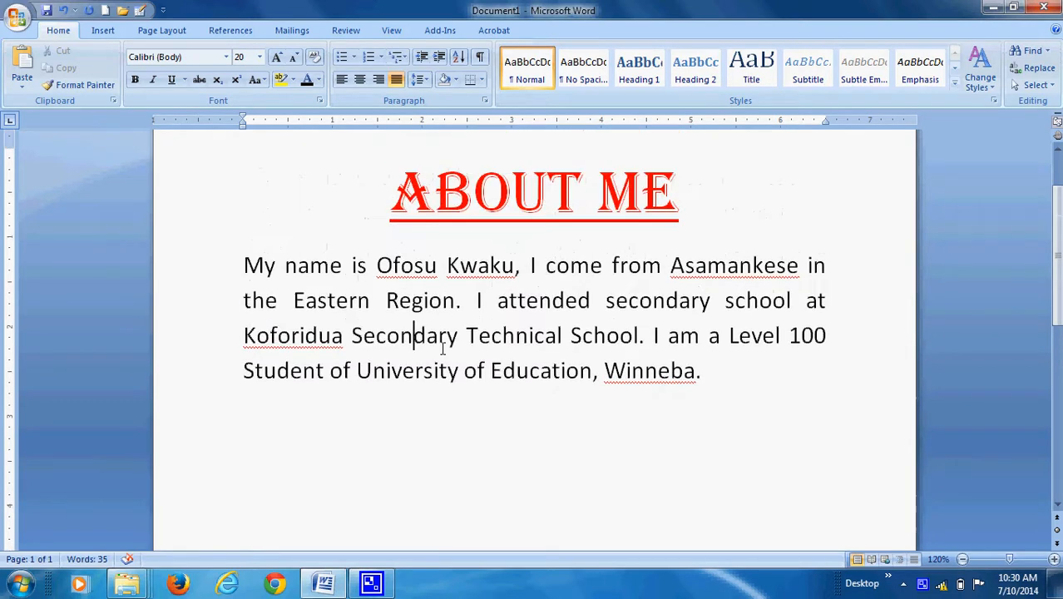
Insert the picture DSC00308.JPG from the Pictures library into the middle of the word "Secondary" in the body paragraph.
click(414, 335)
click(103, 31)
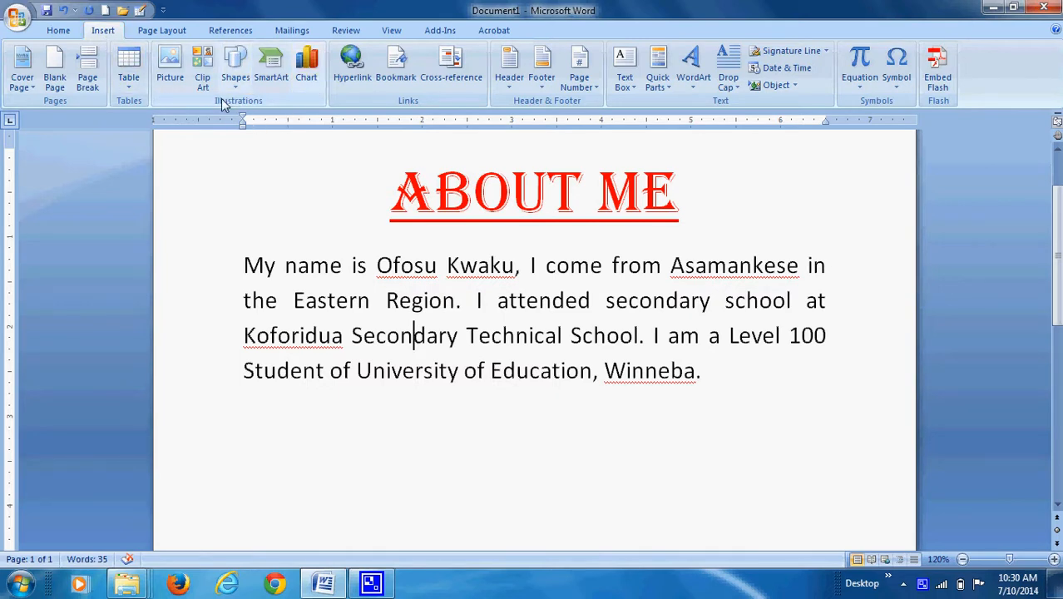
click(175, 70)
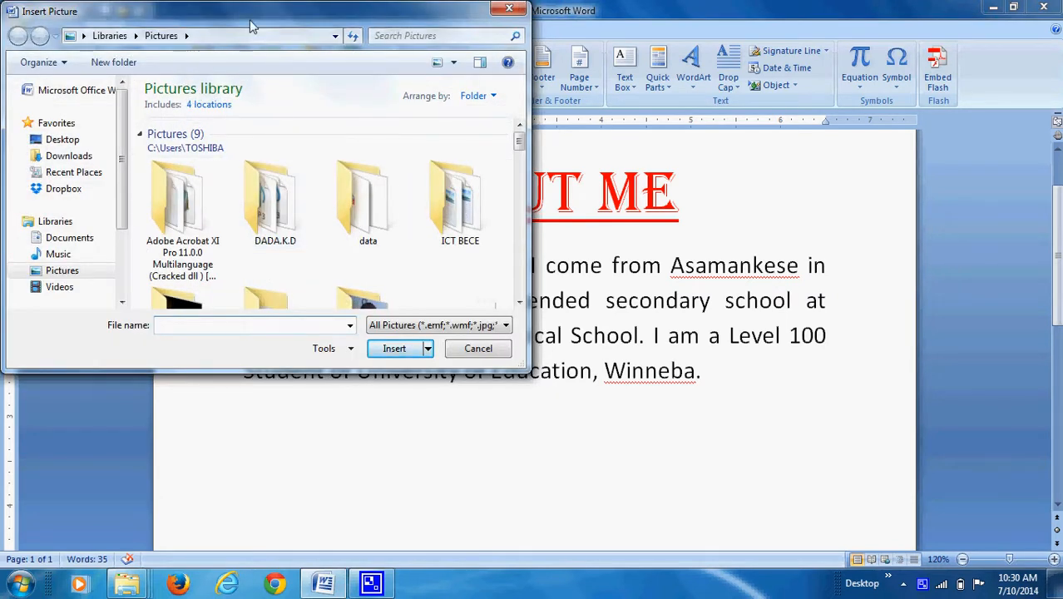
drag(254, 25, 306, 68)
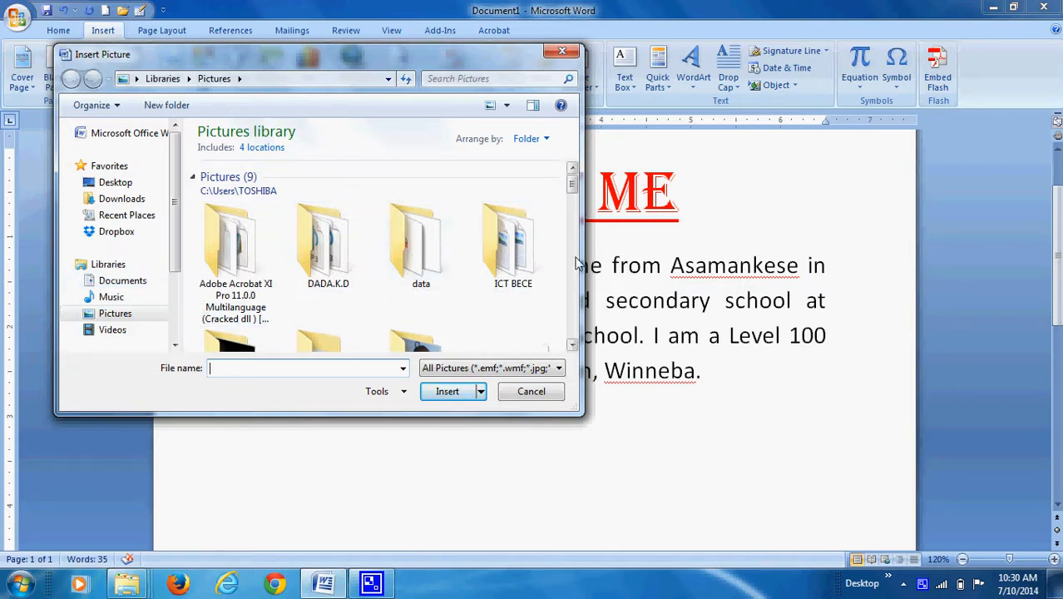
click(571, 348)
click(572, 347)
click(571, 348)
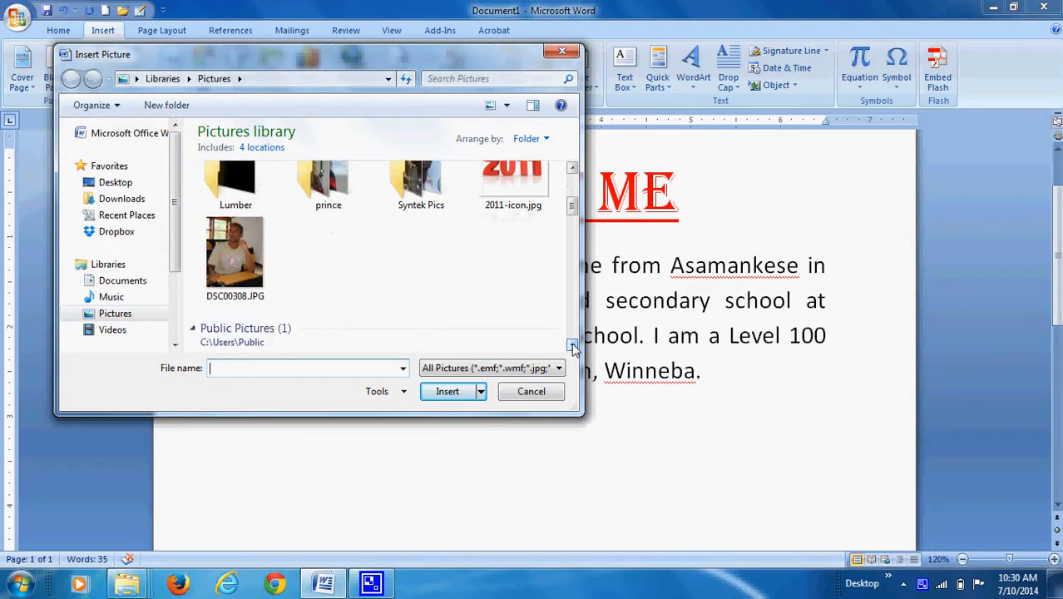
click(237, 263)
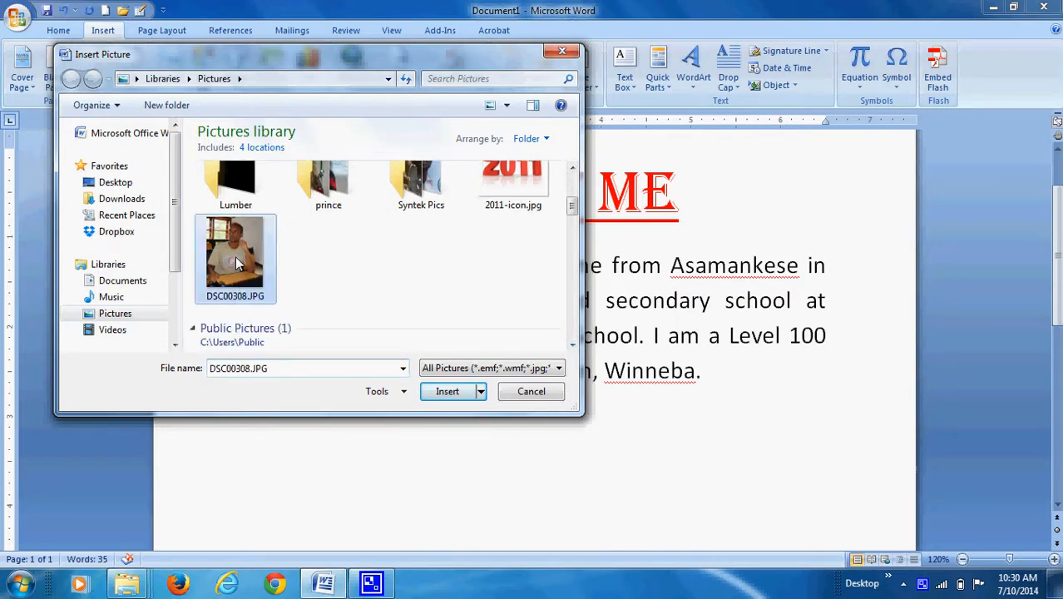
click(448, 394)
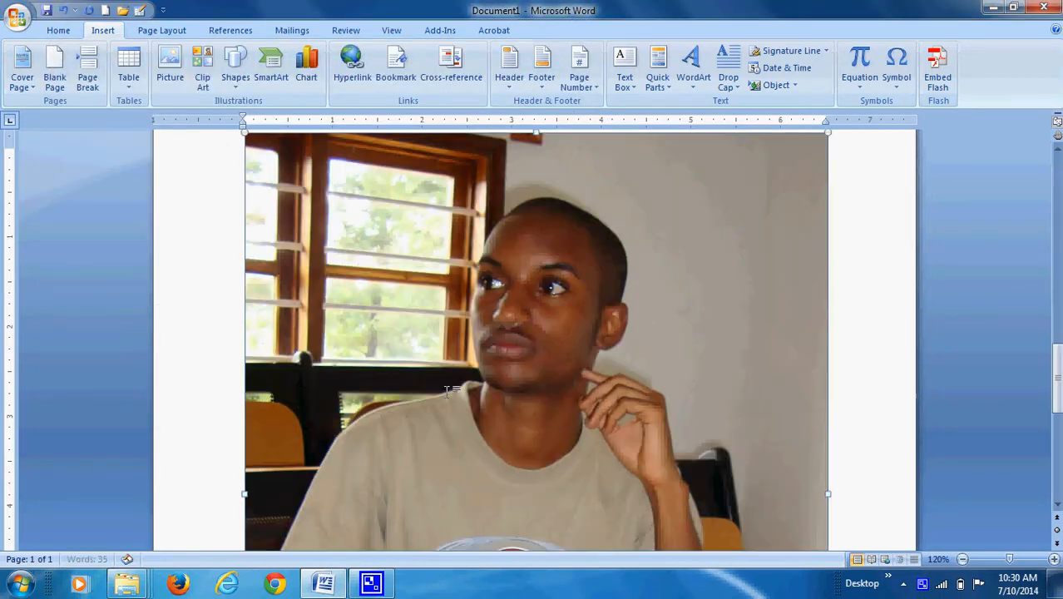
Examine the inserted picture's size and how it sits among the body text across both pages.
scroll(448, 391, down, 5)
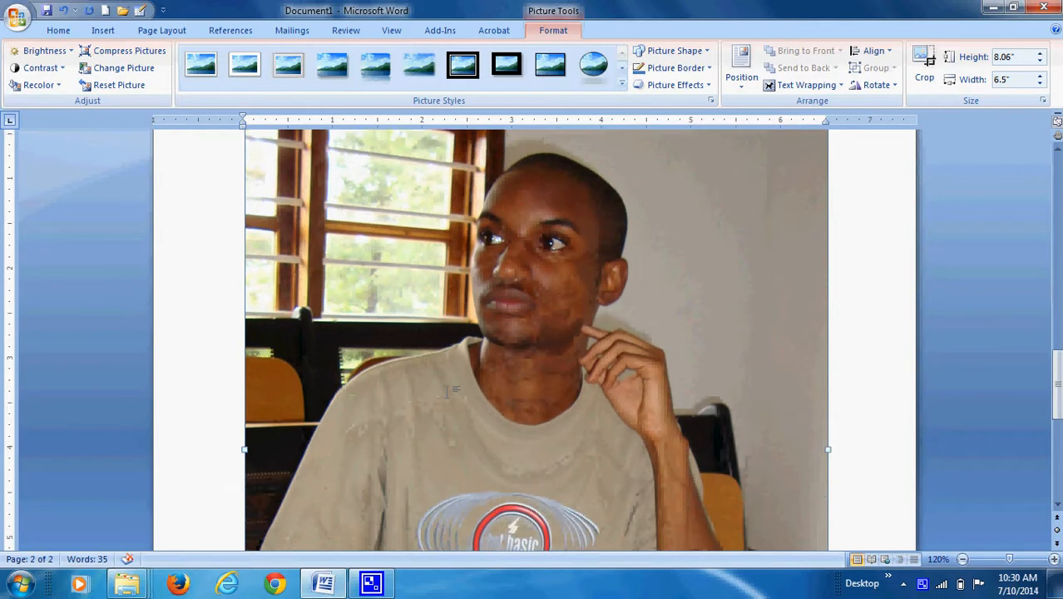
scroll(449, 391, down, 5)
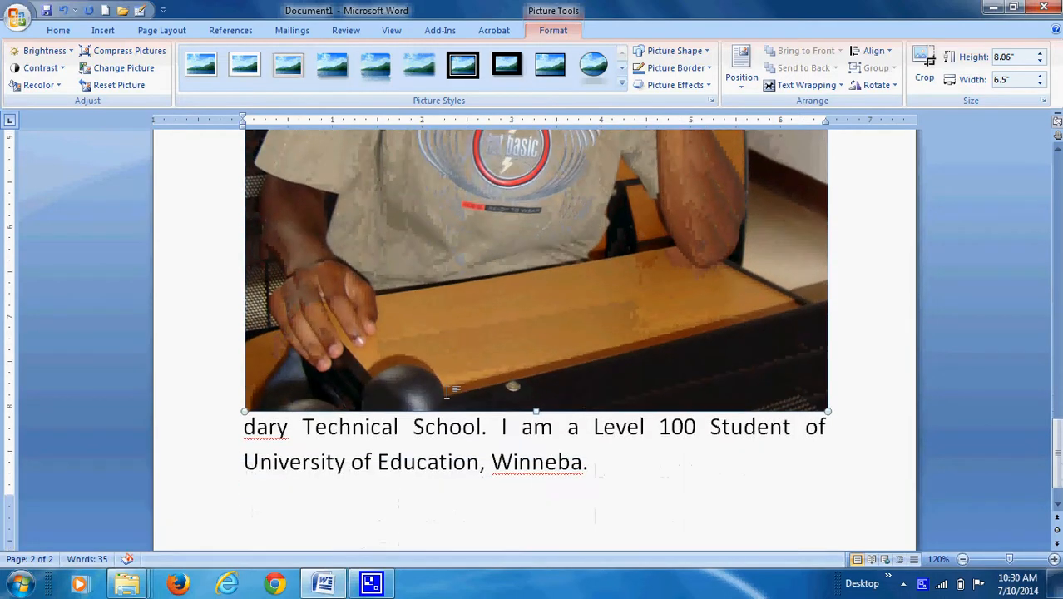
scroll(448, 391, up, 8)
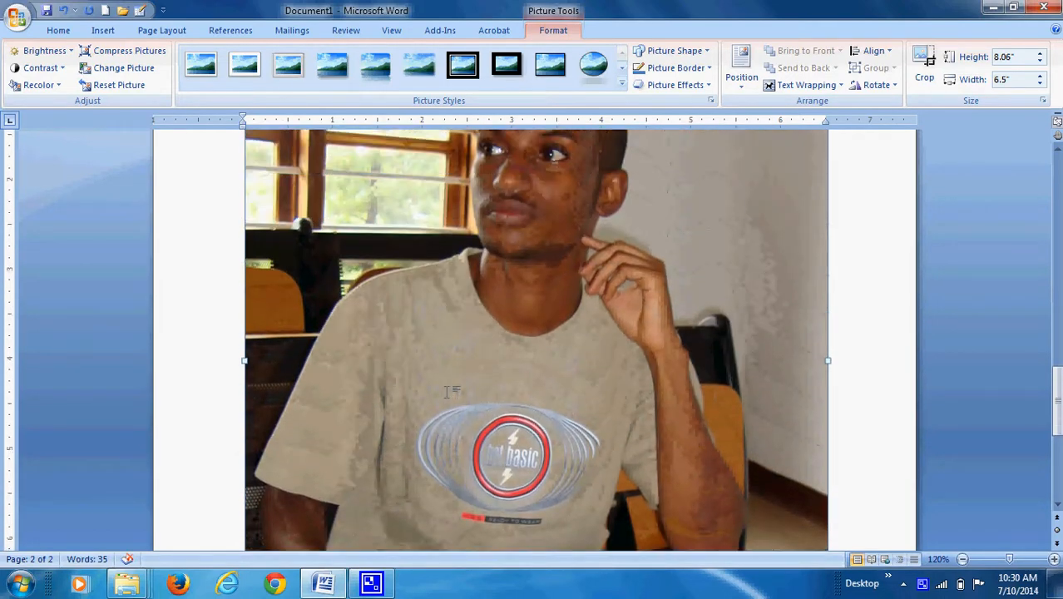
scroll(449, 391, up, 9)
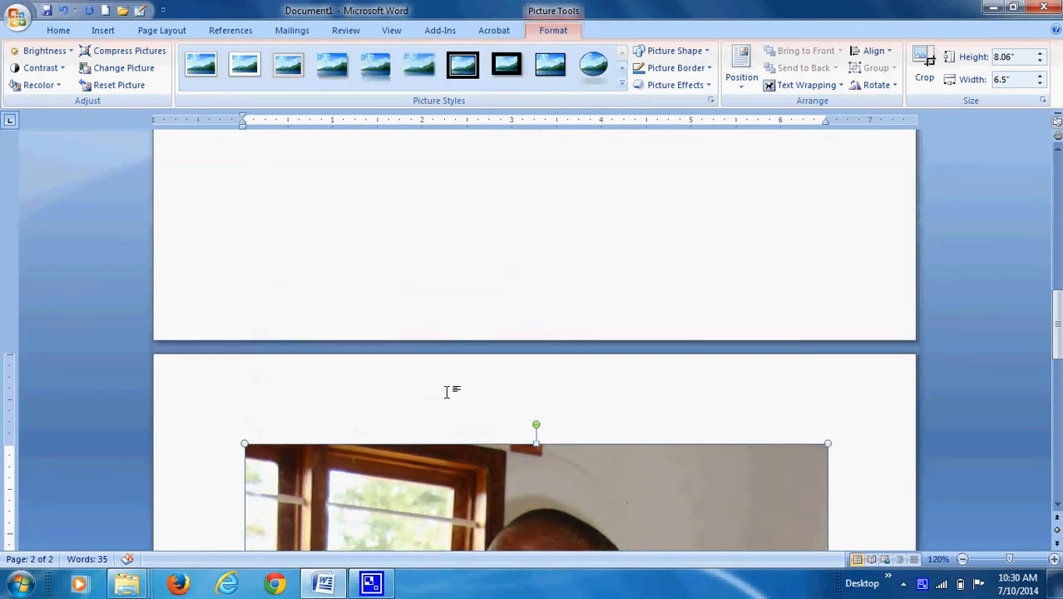
scroll(449, 391, down, 5)
scroll(448, 392, down, 3)
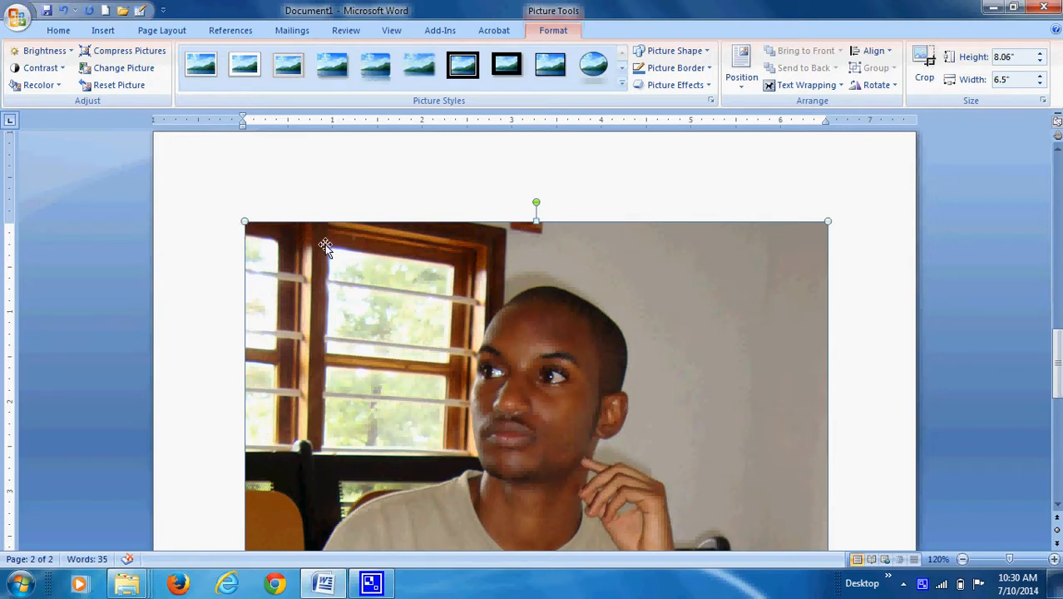
scroll(800, 305, down, 10)
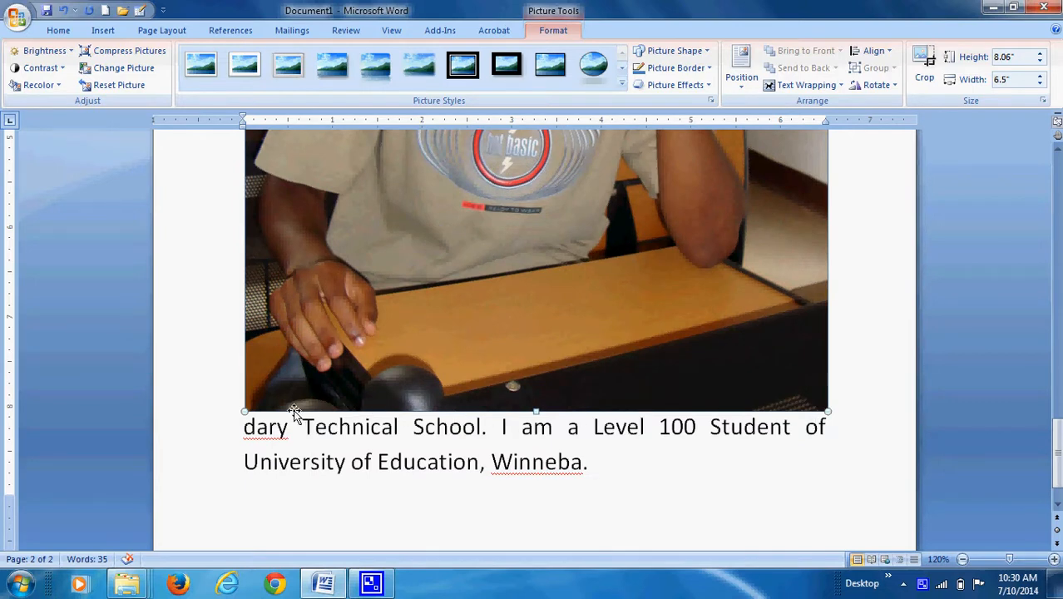
scroll(293, 409, up, 10)
scroll(293, 409, up, 2)
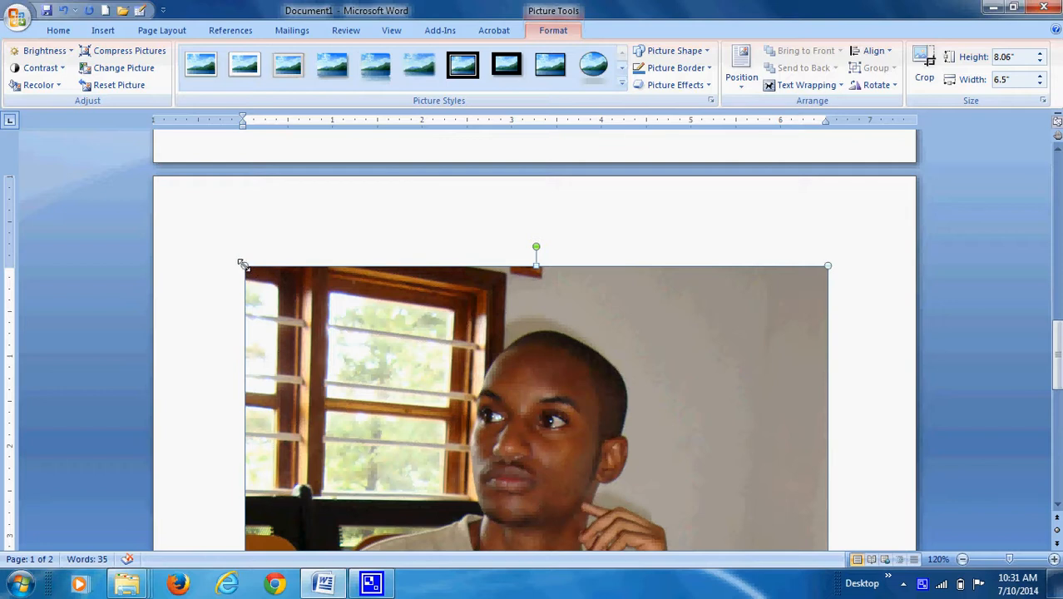
Shrink the inserted picture proportionally from its corners to about 1.24" high and 1" wide.
drag(241, 263, 574, 481)
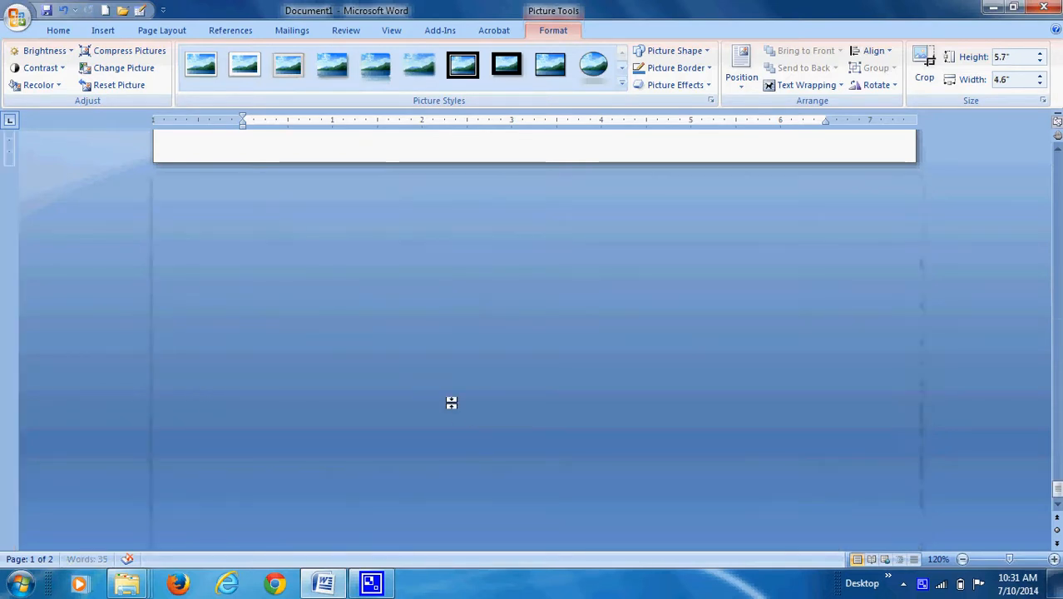
scroll(436, 369, up, 1)
scroll(587, 456, down, 2)
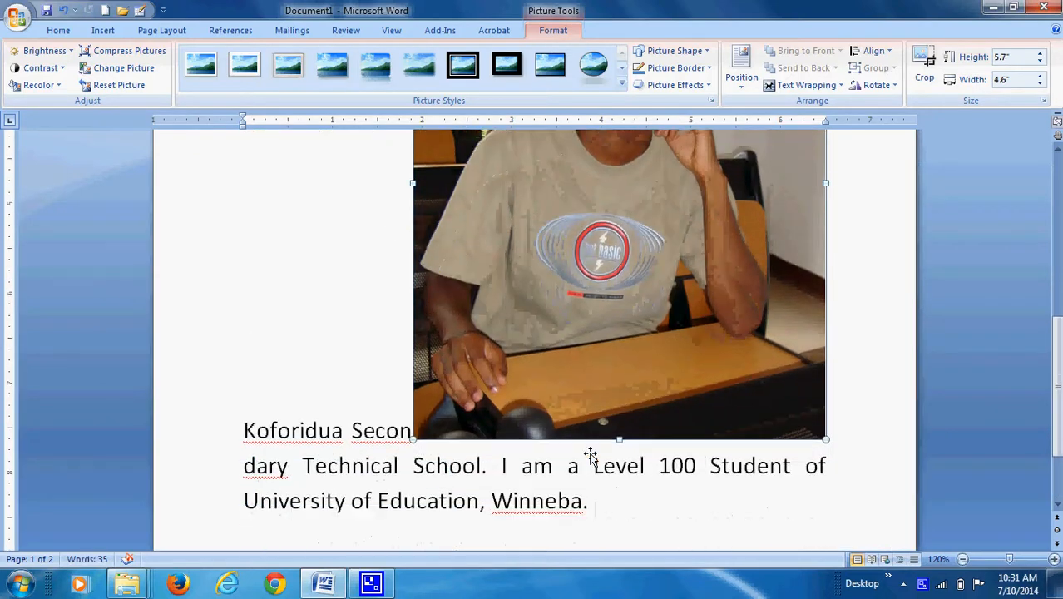
drag(828, 443, 615, 257)
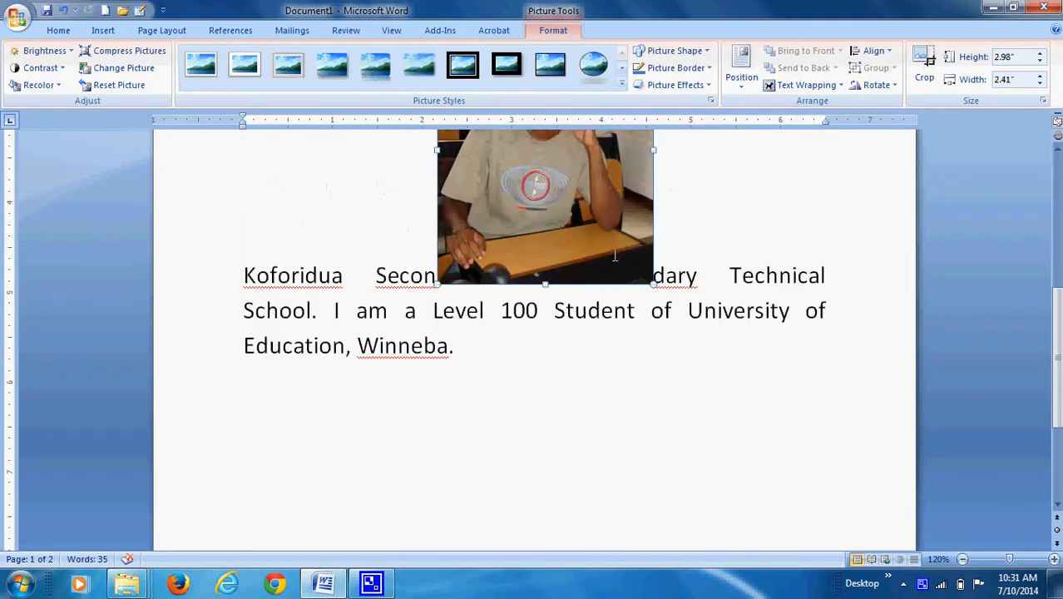
scroll(615, 257, up, 2)
drag(653, 373, 527, 216)
scroll(541, 244, up, 4)
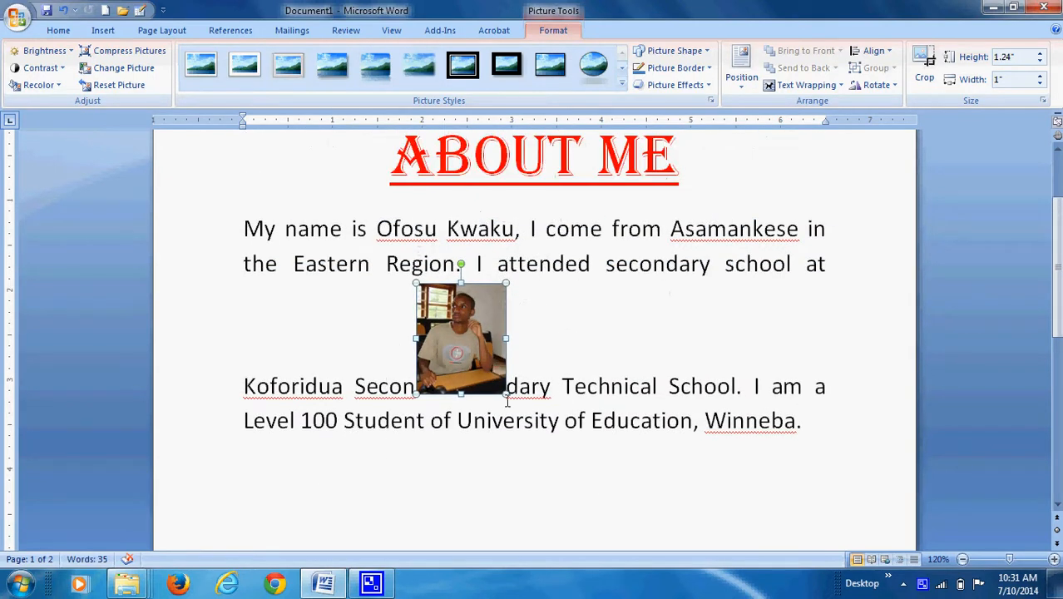